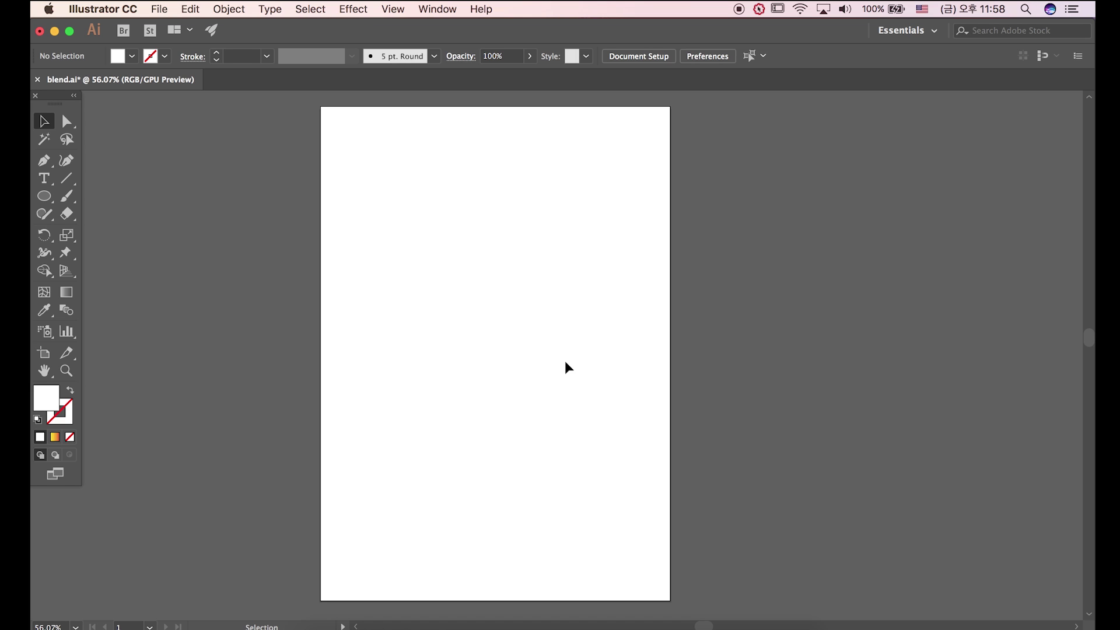
Set up a new document 297 mm wide and 420 mm high with one artboard
{"action": "left_click", "coordinate": [159, 9]}
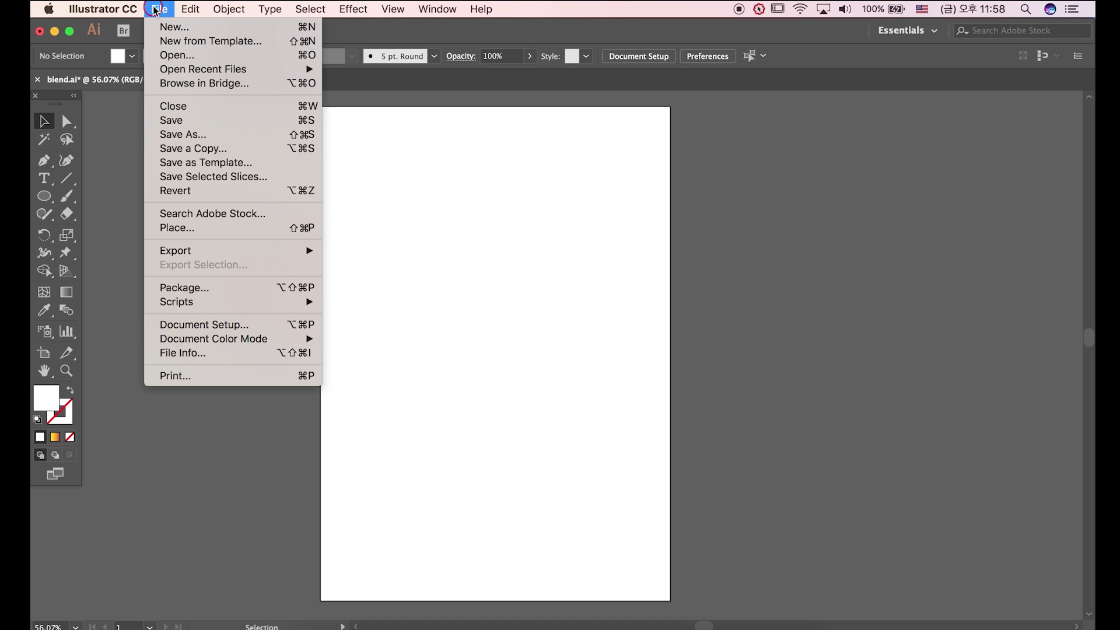
{"action": "left_click", "coordinate": [166, 29]}
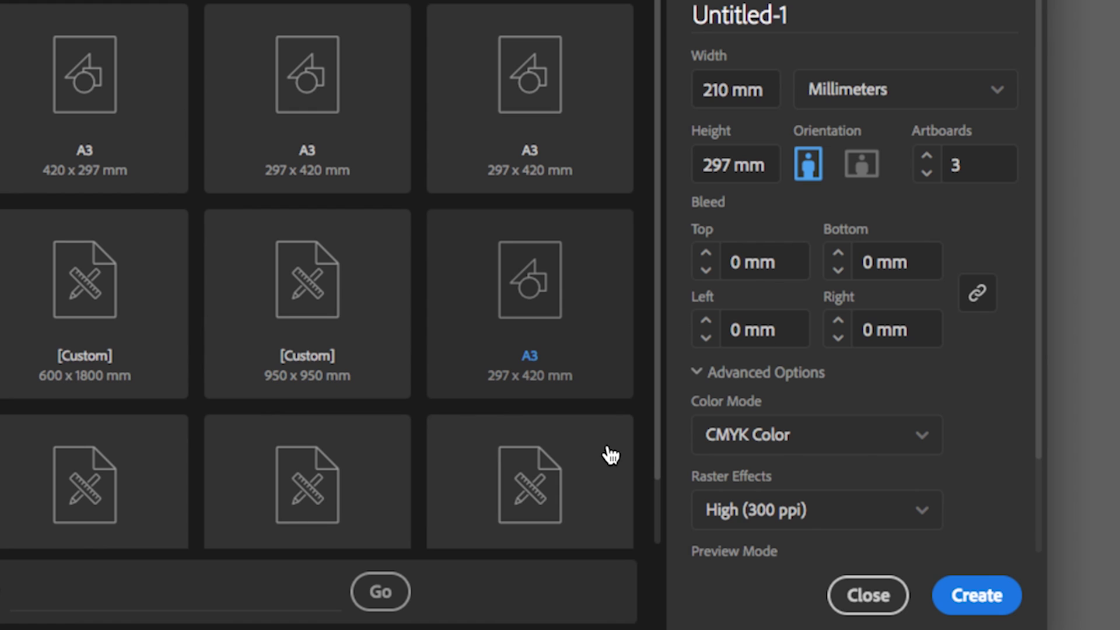
{"action": "left_click", "coordinate": [763, 91]}
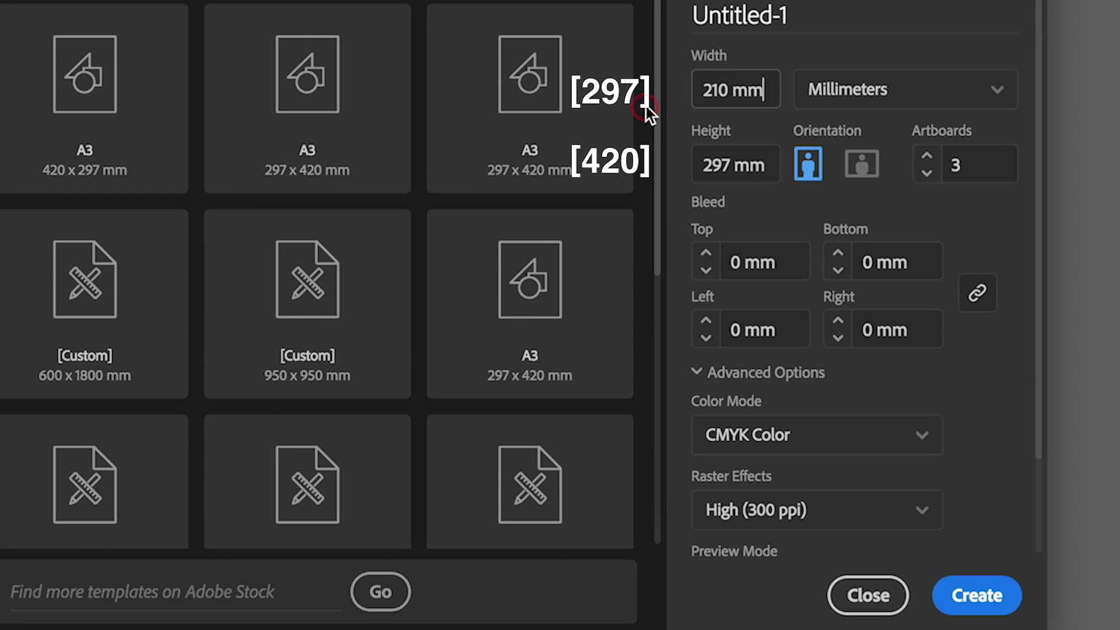
{"action": "key", "text": "BackSpace"}
{"action": "key", "text": "BackSpace"}
{"action": "key", "text": "BackSpace"}
{"action": "key", "text": "BackSpace"}
{"action": "key", "text": "BackSpace"}
{"action": "key", "text": "BackSpace"}
{"action": "type", "text": "297"}
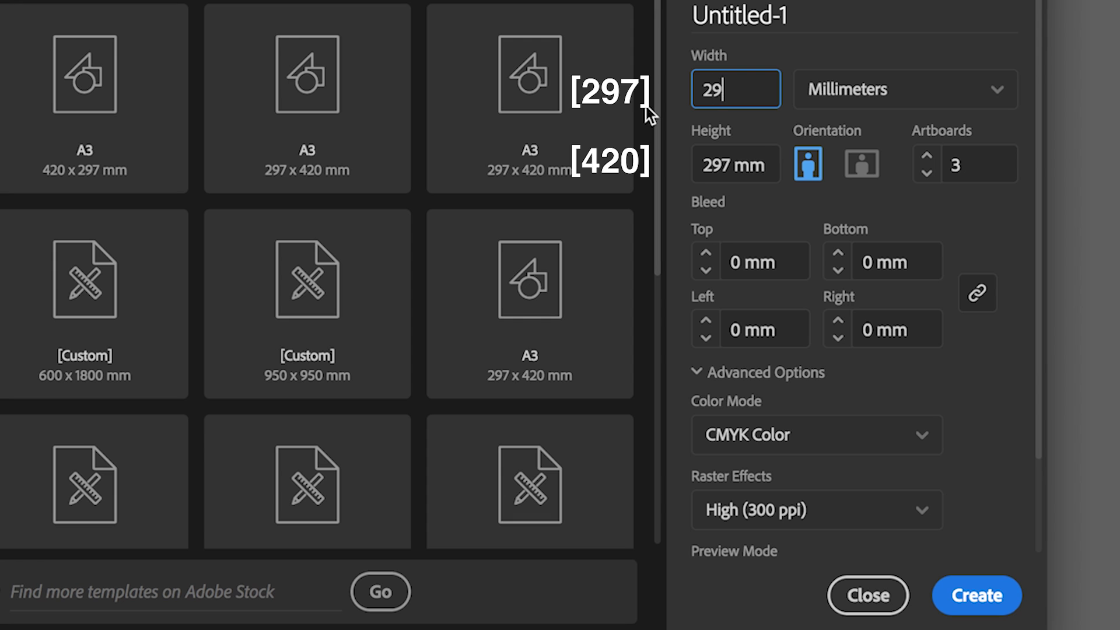
{"action": "key", "text": "Tab"}
{"action": "type", "text": "420"}
{"action": "key", "text": "Tab"}
{"action": "left_click", "coordinate": [927, 173]}
{"action": "left_click", "coordinate": [927, 173]}
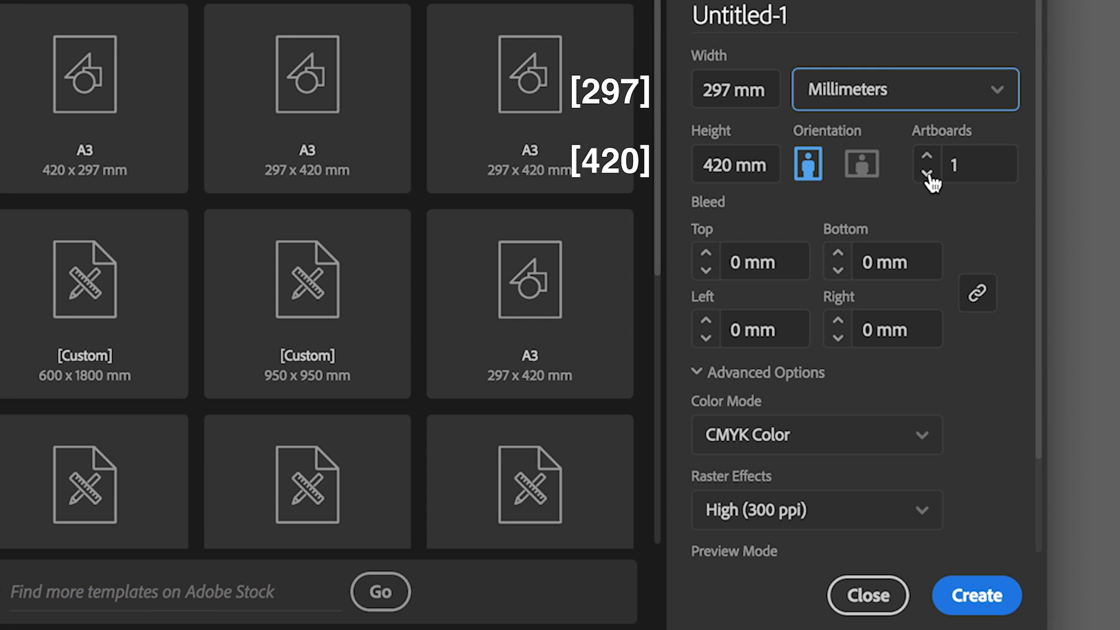
Set the new document's color mode to RGB Color and create the document
{"action": "left_click", "coordinate": [918, 445]}
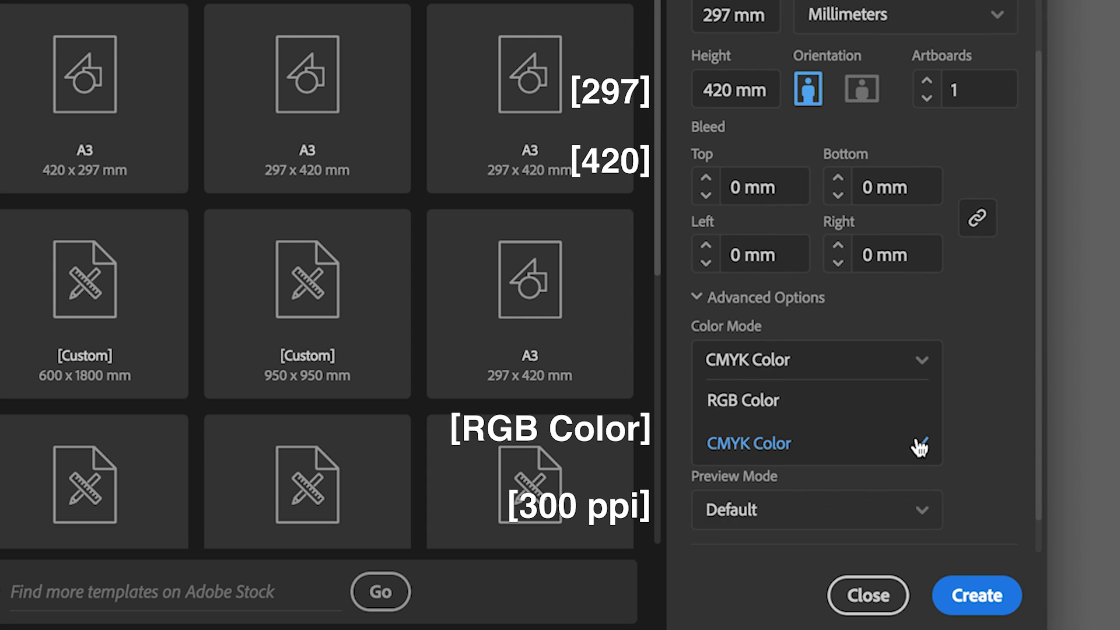
{"action": "left_click", "coordinate": [838, 367]}
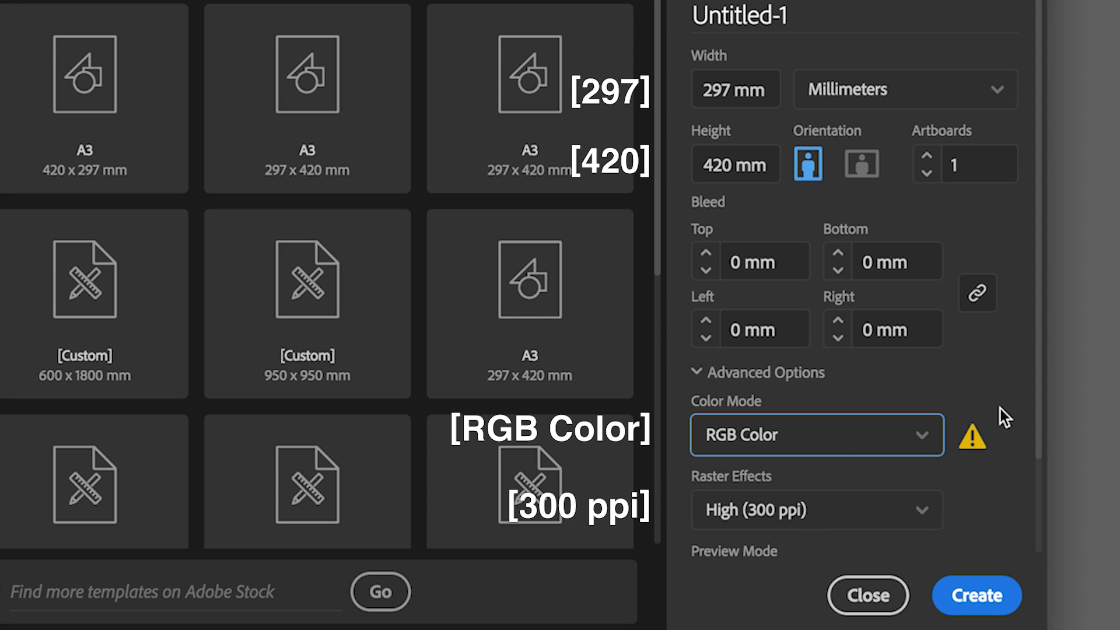
{"action": "left_click", "coordinate": [996, 610]}
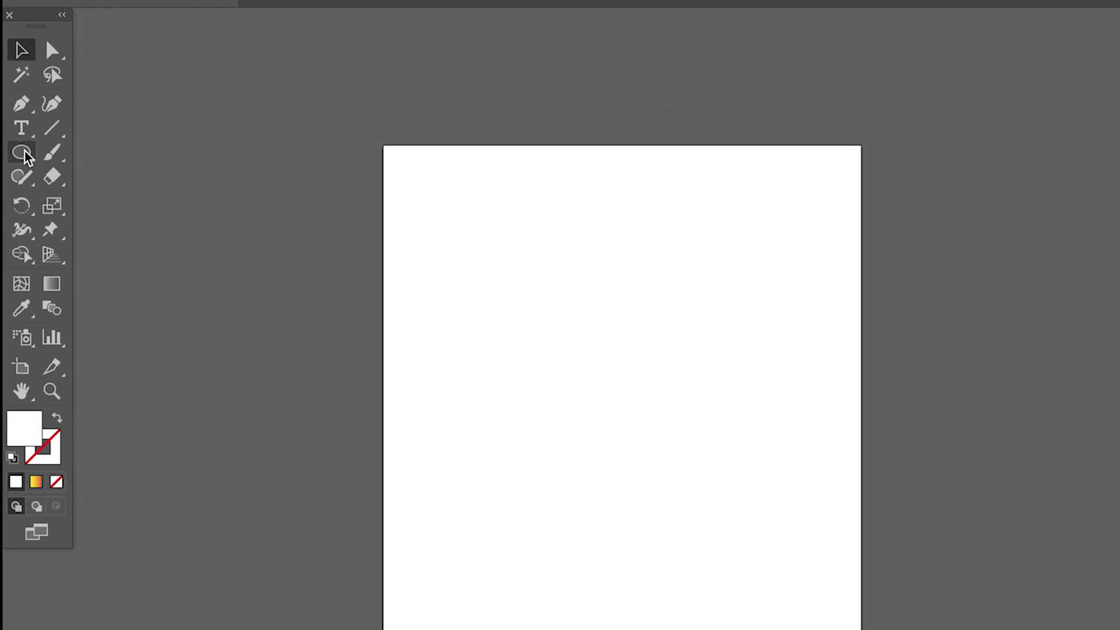
Draw a circle about 67 mm across just above the artboard's upper-left corner, with no fill and a 1 pt black stroke
{"action": "key", "text": "l"}
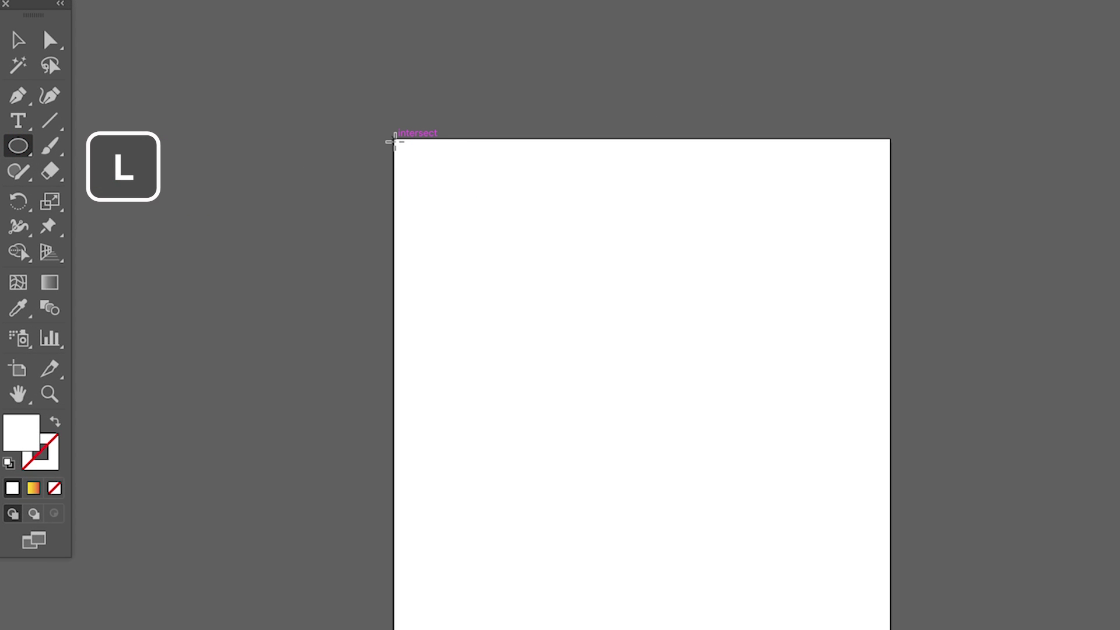
{"action": "mouse_move", "coordinate": [393, 140]}
{"action": "left_mouse_down"}
{"action": "mouse_move", "coordinate": [506, 250]}
{"action": "mouse_move", "coordinate": [501, 113]}
{"action": "left_mouse_up"}
{"action": "key", "text": "v"}
{"action": "left_click", "coordinate": [536, 320]}
{"action": "left_click", "coordinate": [471, 217]}
{"action": "key", "text": "d"}
{"action": "left_click", "coordinate": [54, 489]}
{"action": "left_click", "coordinate": [463, 301]}
{"action": "left_click", "coordinate": [475, 221]}
{"action": "left_click_drag", "start_coordinate": [539, 184], "coordinate": [471, 340]}
{"action": "left_click", "coordinate": [425, 258]}
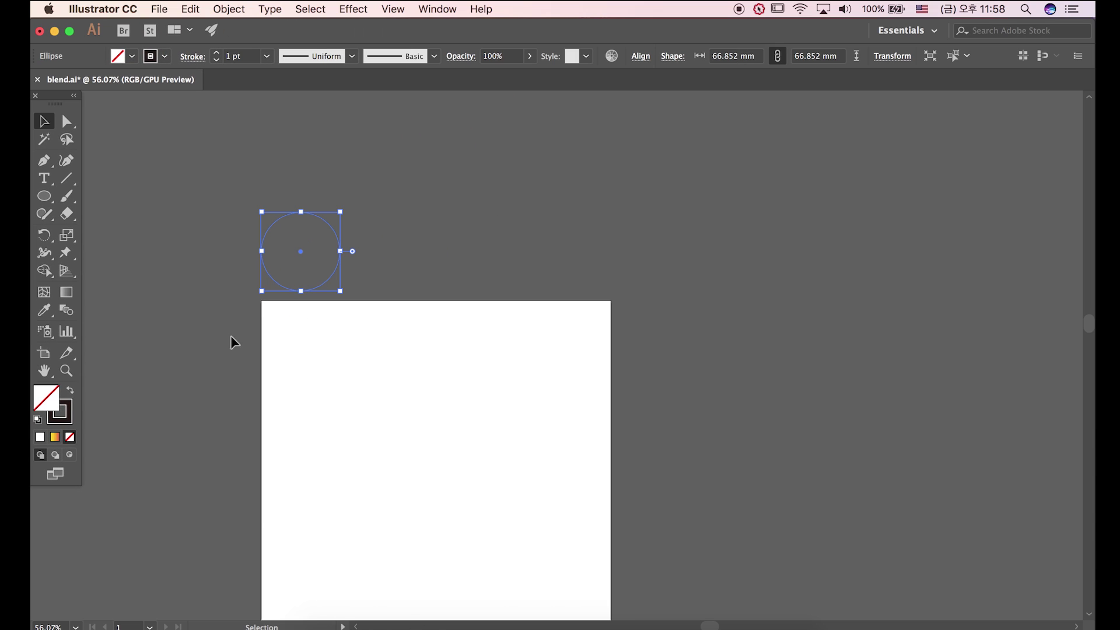
Apply a linear gradient fill to the circle
{"action": "left_click", "coordinate": [54, 437]}
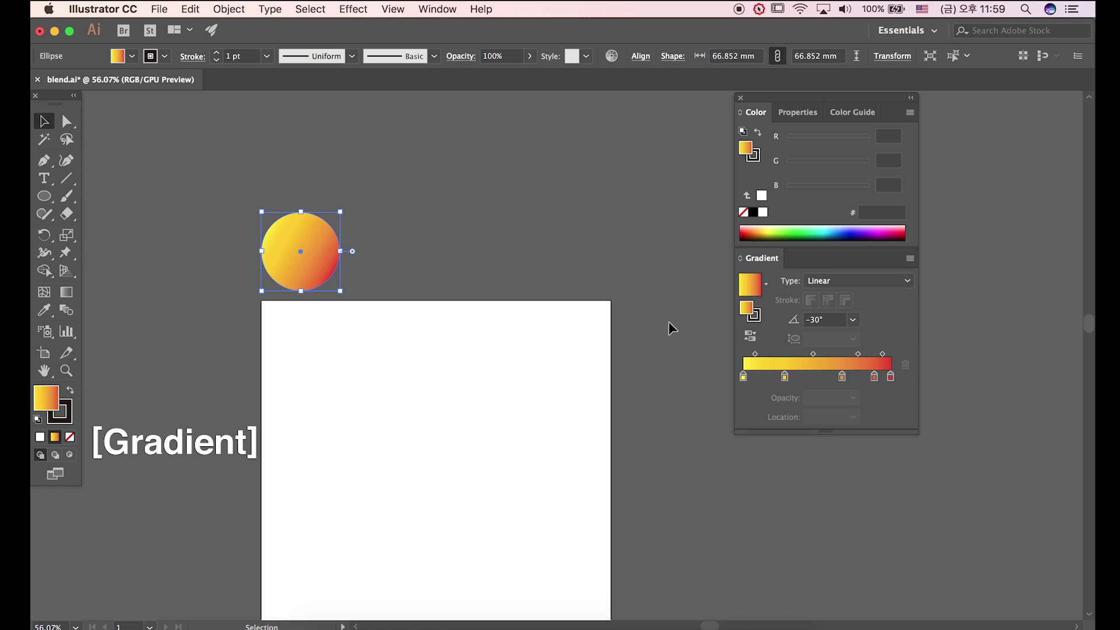
{"action": "key", "text": "super+plus"}
{"action": "key", "text": "super+plus"}
{"action": "key", "text": "super+plus"}
{"action": "left_click_drag", "start_coordinate": [523, 394], "coordinate": [723, 532]}
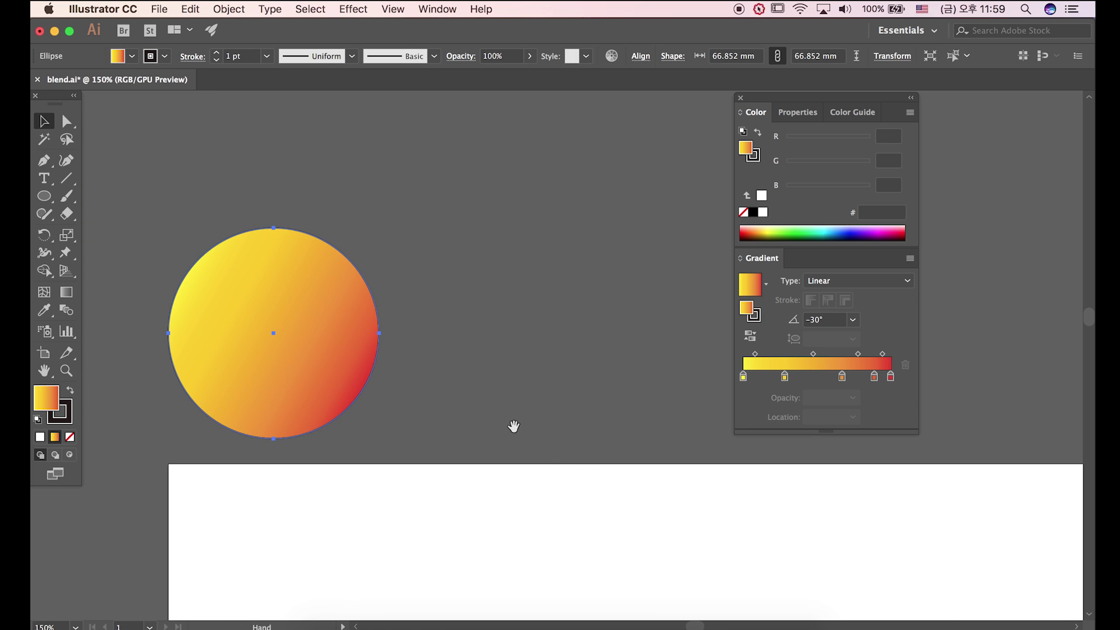
{"action": "key", "text": "space"}
Change the circle's gradient to the preset New Gradient Swatch 1
{"action": "left_click", "coordinate": [443, 8]}
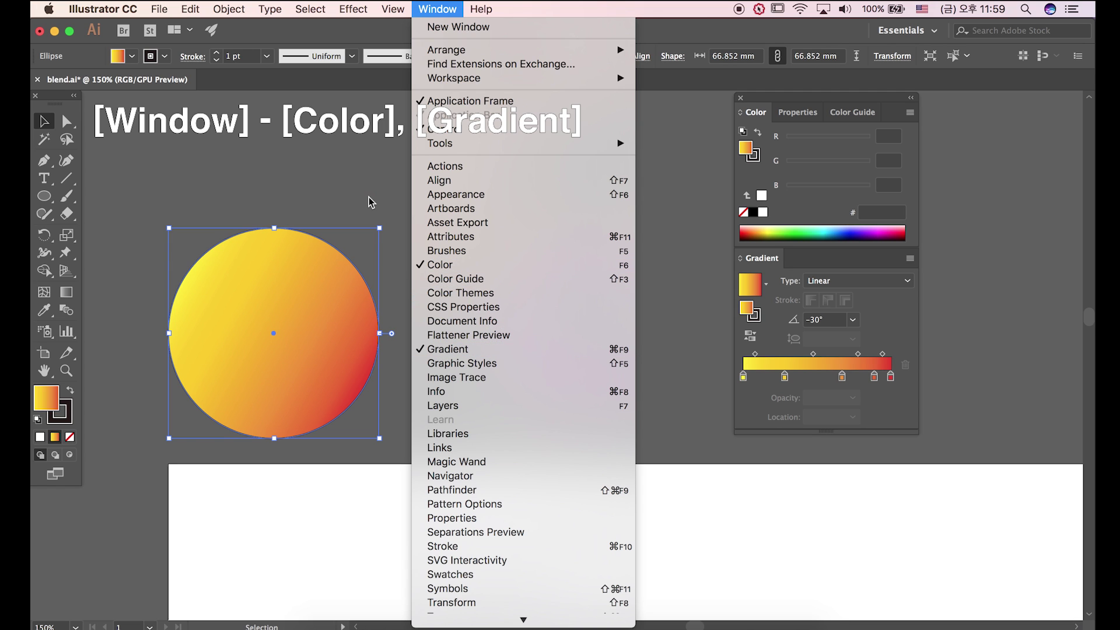
{"action": "left_click", "coordinate": [467, 349]}
{"action": "left_click_drag", "start_coordinate": [426, 259], "coordinate": [514, 257]}
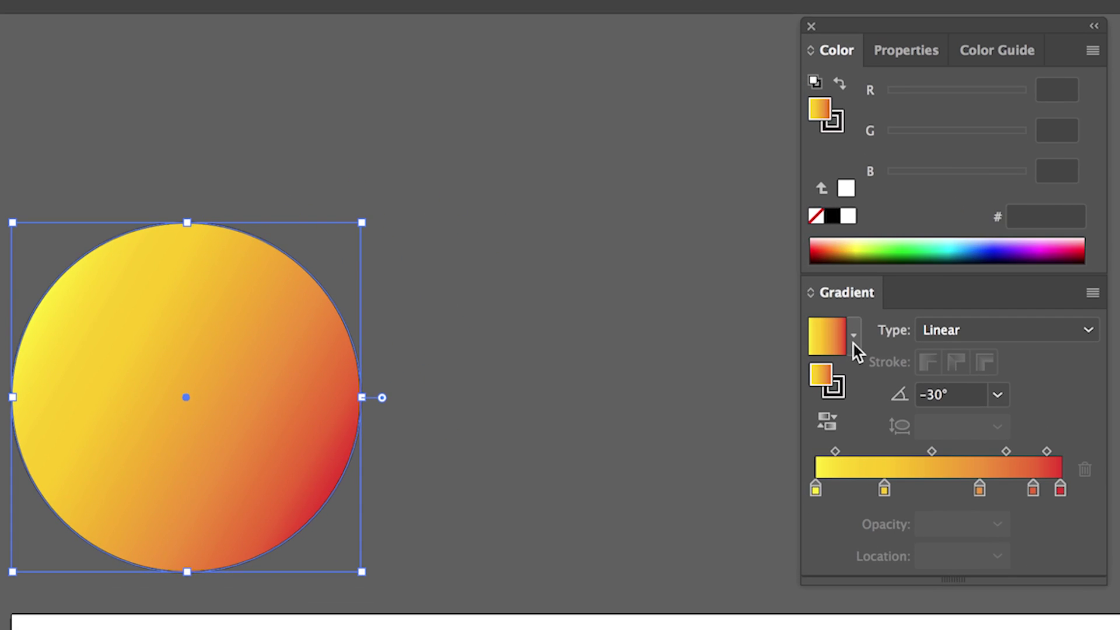
{"action": "left_click", "coordinate": [766, 284]}
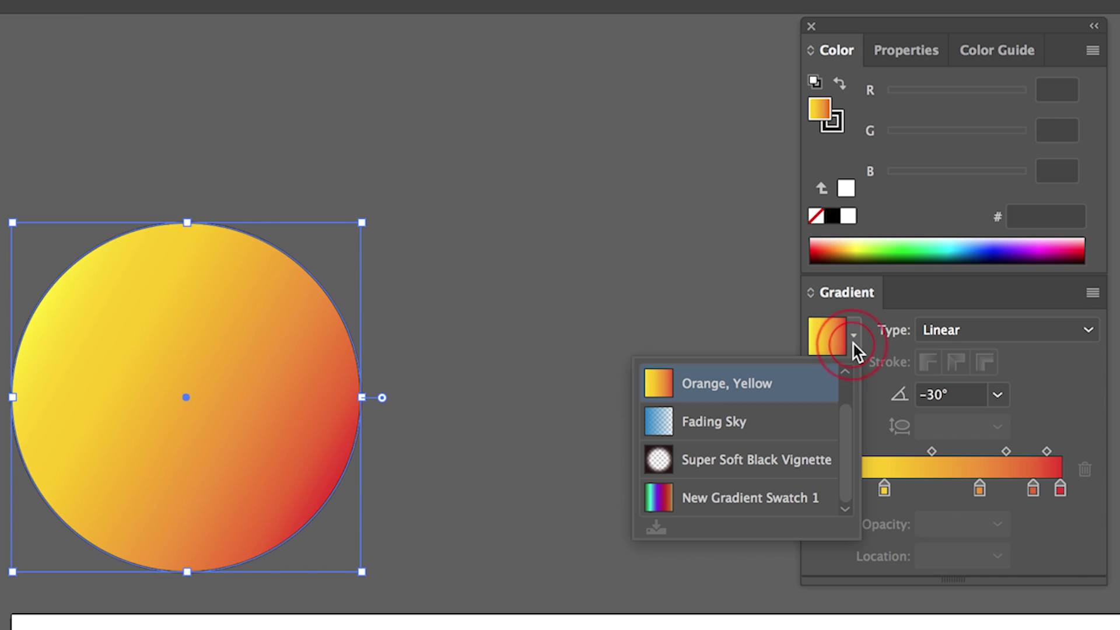
{"action": "left_click", "coordinate": [810, 498]}
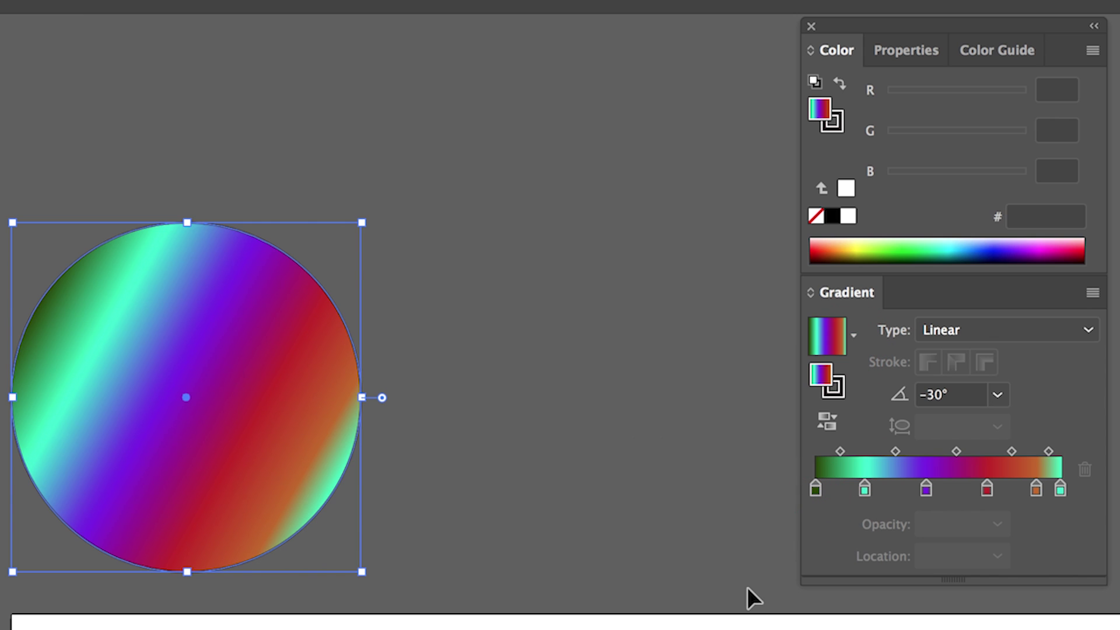
Examine the hex color and location of each of the six stops in the circle's gradient
{"action": "left_click", "coordinate": [817, 493]}
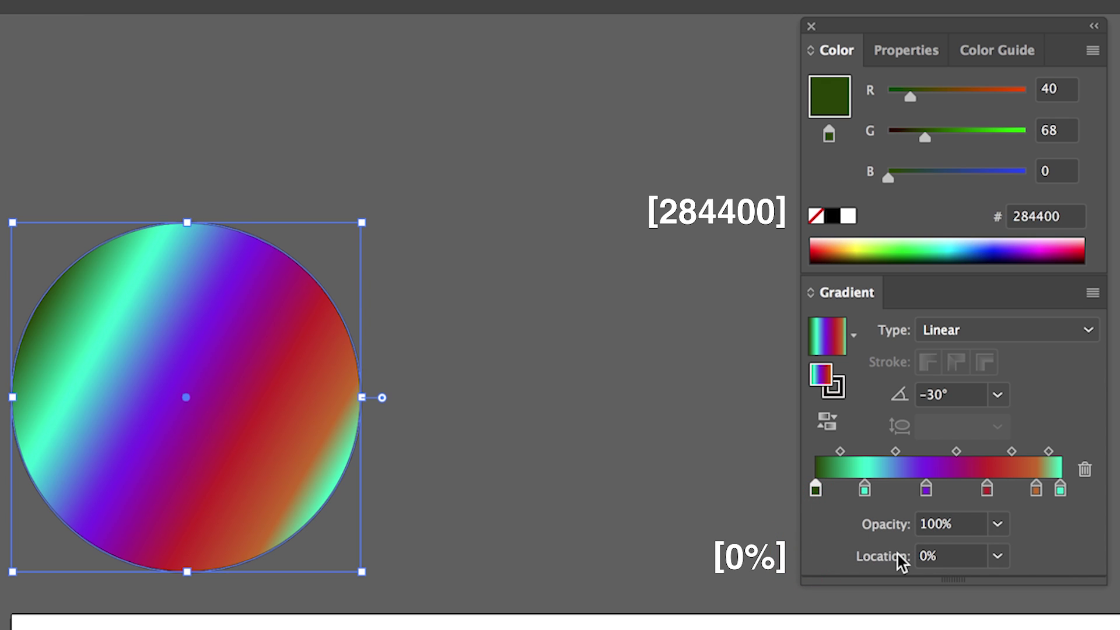
{"action": "left_click", "coordinate": [866, 491]}
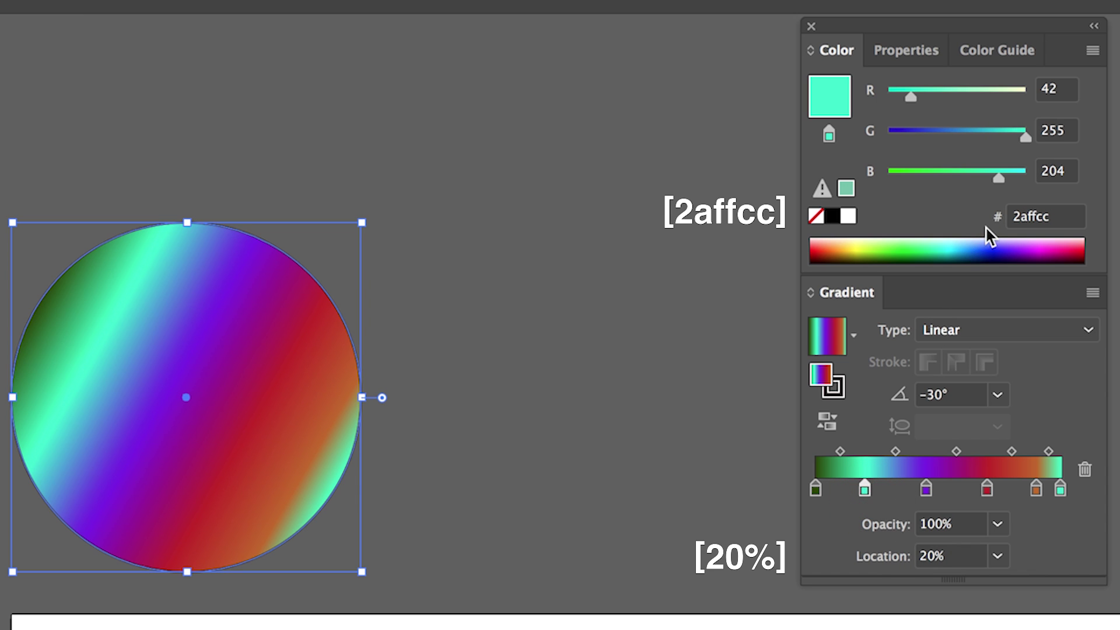
{"action": "left_click", "coordinate": [925, 491]}
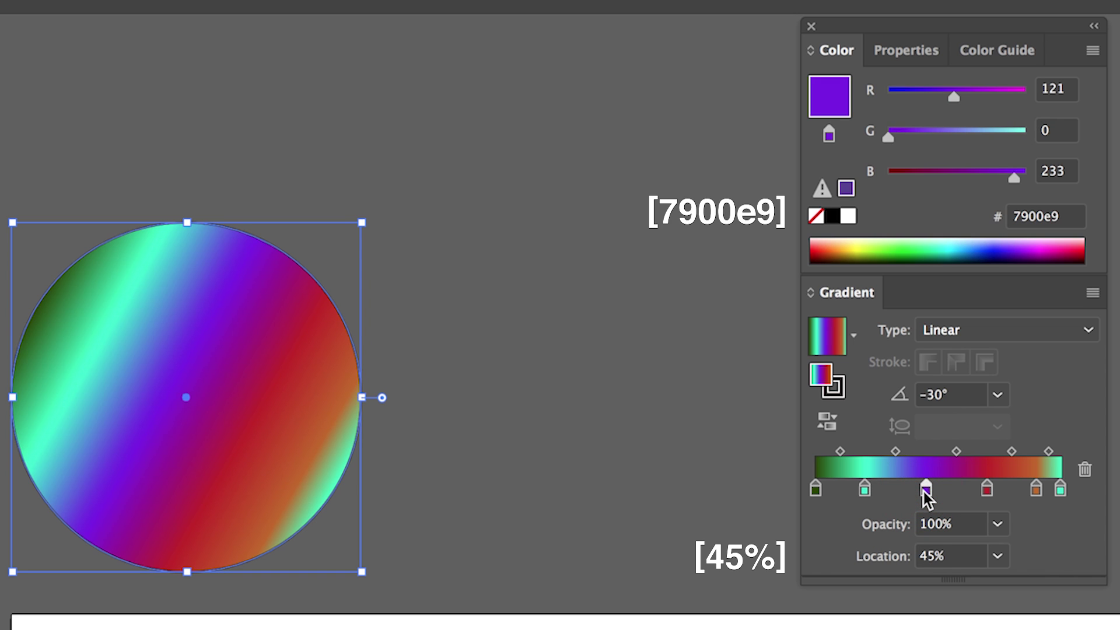
{"action": "left_click", "coordinate": [988, 491]}
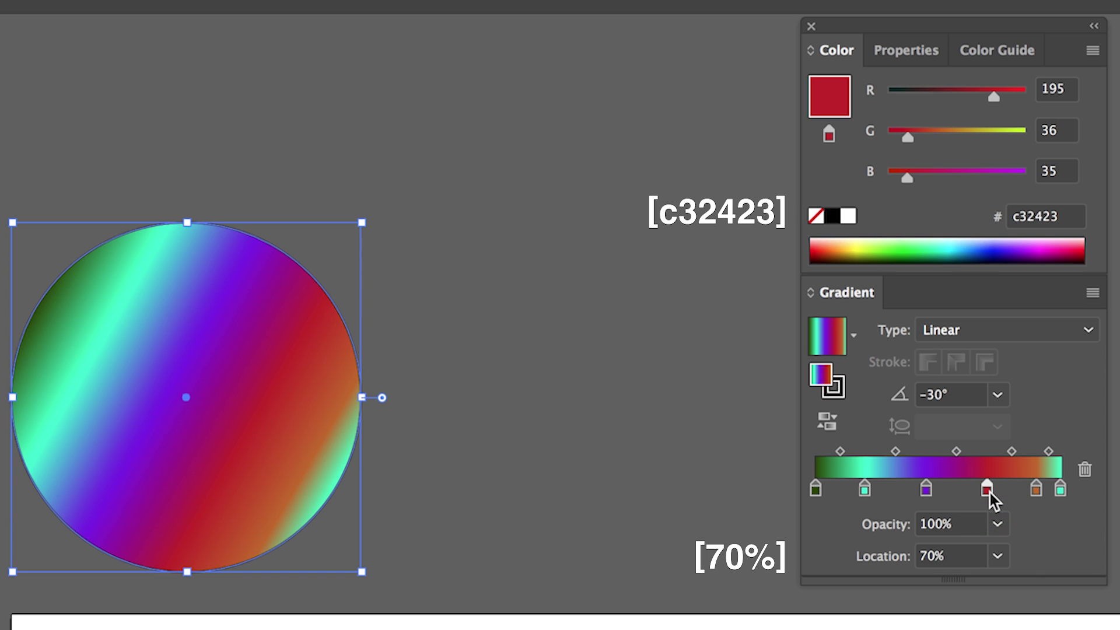
{"action": "left_click", "coordinate": [1035, 490]}
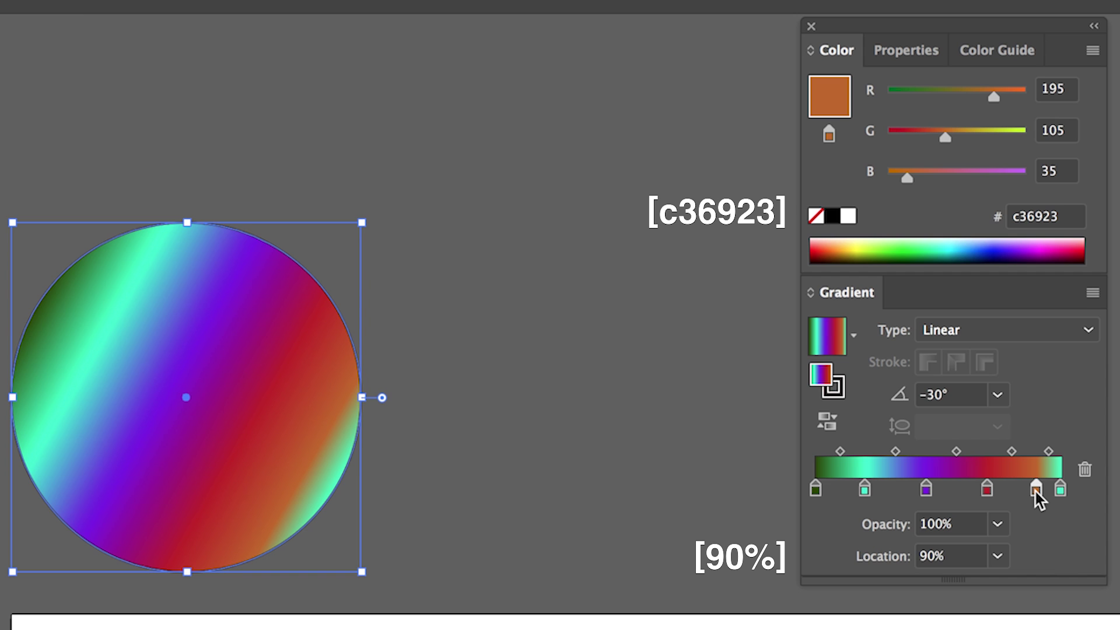
{"action": "left_click", "coordinate": [1060, 490]}
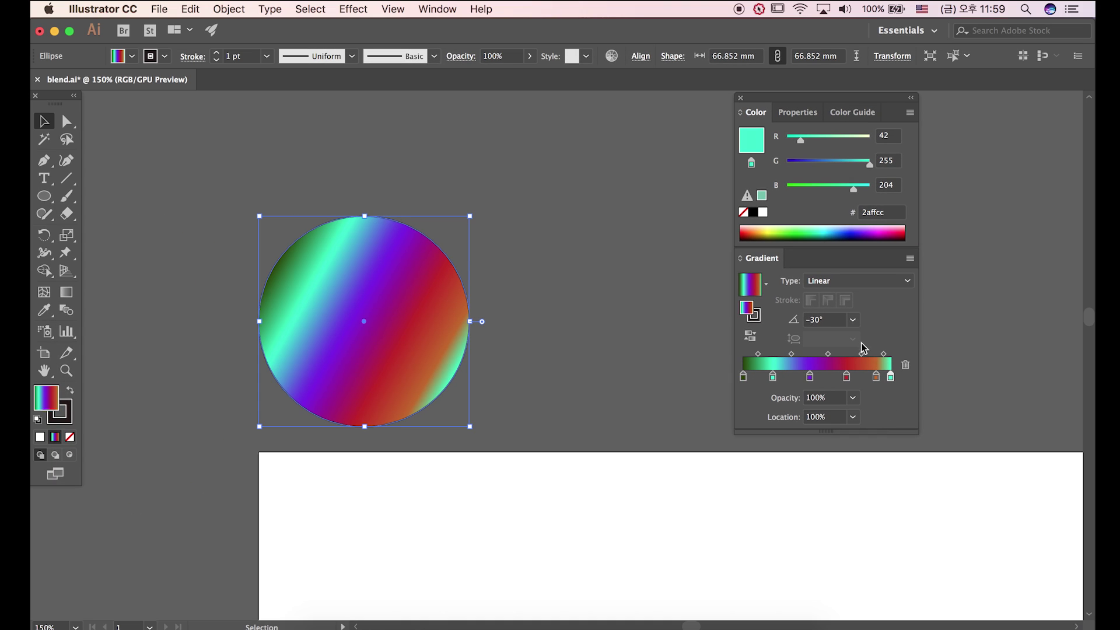
Set the angle of the circle's gradient to -30°
{"action": "left_click", "coordinate": [997, 395]}
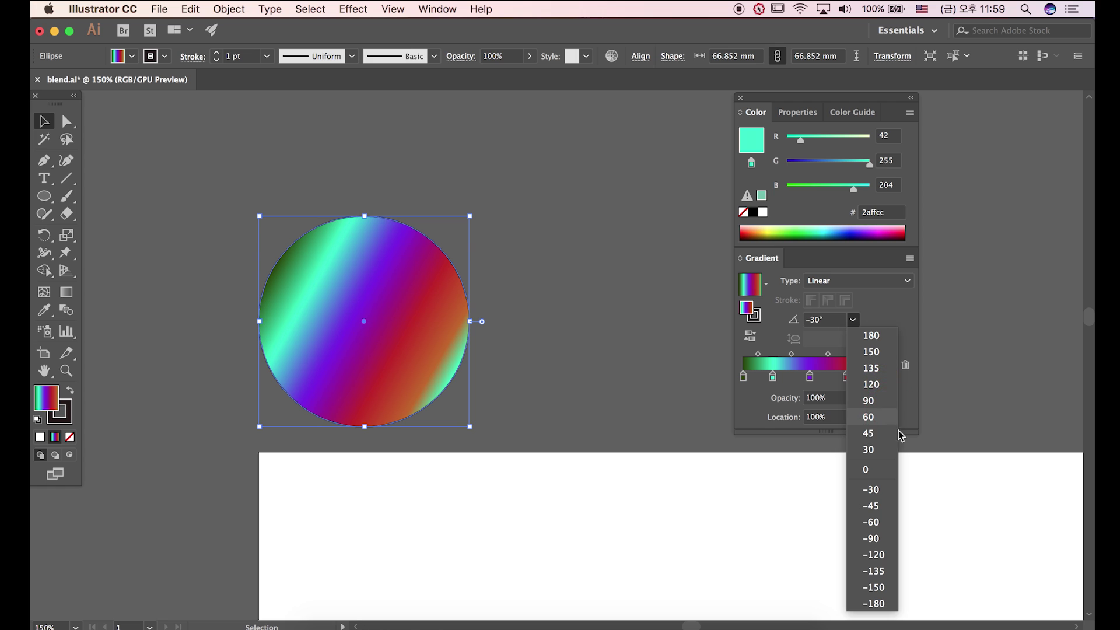
{"action": "left_click", "coordinate": [887, 495]}
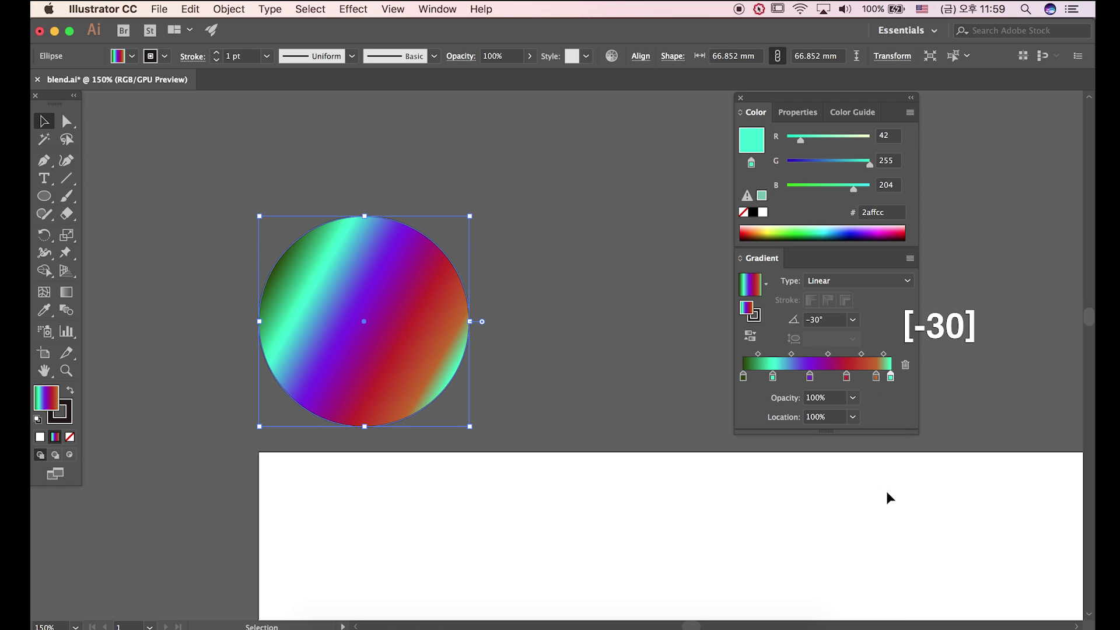
{"action": "left_click", "coordinate": [530, 198]}
Remove the stroke from the gradient circle and deselect it
{"action": "left_click", "coordinate": [458, 350]}
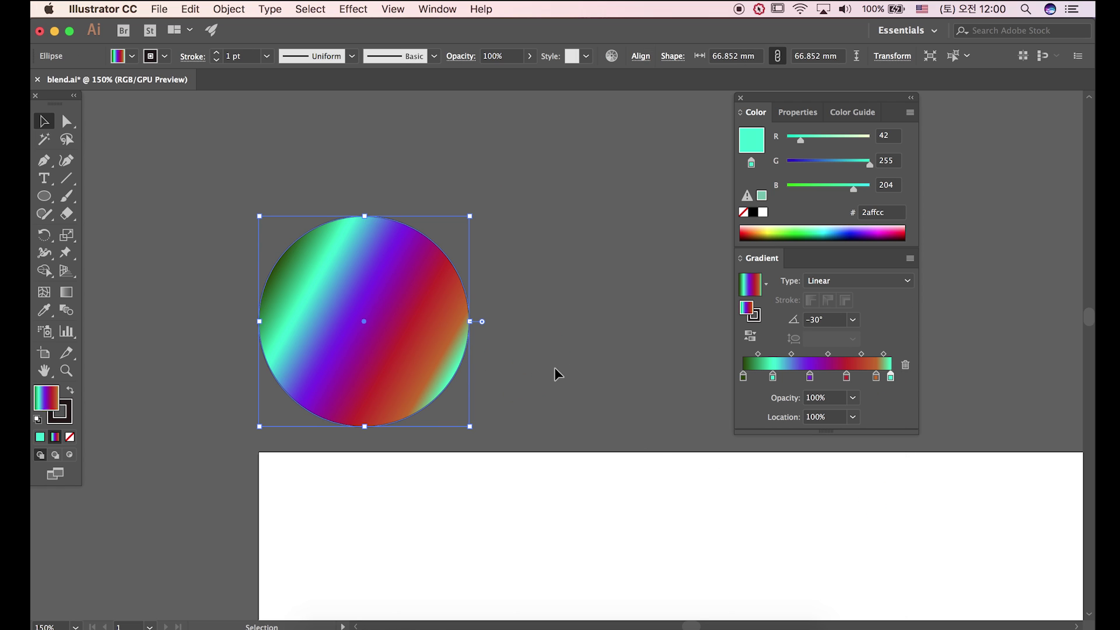
{"action": "left_click", "coordinate": [72, 423]}
{"action": "left_click", "coordinate": [70, 437]}
{"action": "left_click", "coordinate": [232, 289]}
{"action": "left_click", "coordinate": [598, 314]}
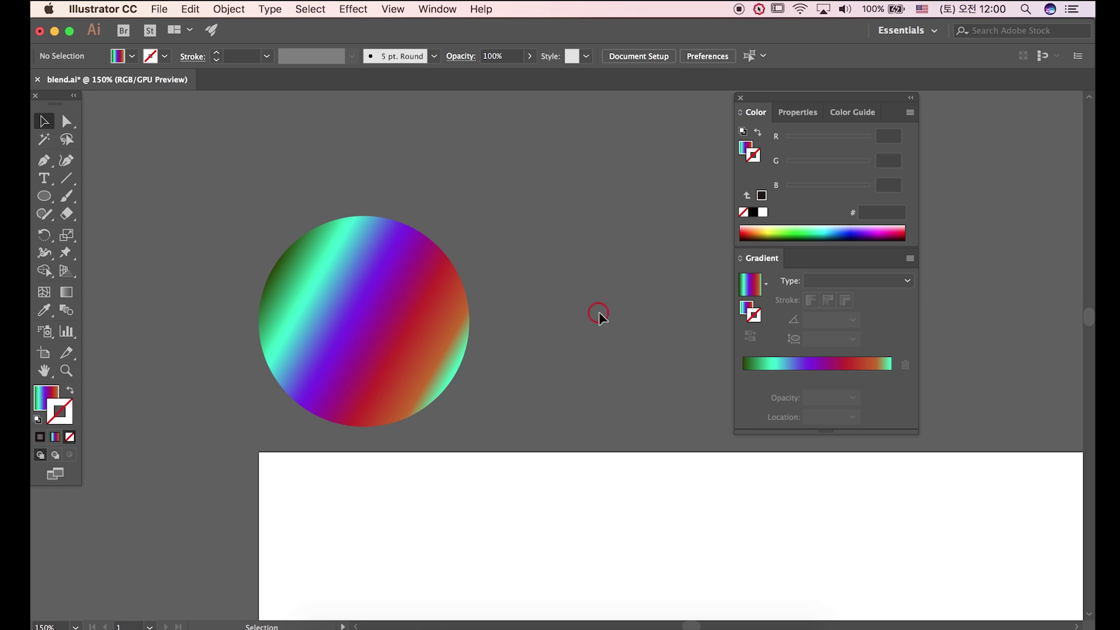
Duplicate the circle straight across horizontally so the copy lines up with the artboard's right edge
{"action": "scroll", "coordinate": [599, 314], "scroll_direction": "down", "scroll_amount": 2}
{"action": "left_click_drag", "start_coordinate": [599, 314], "coordinate": [396, 327]}
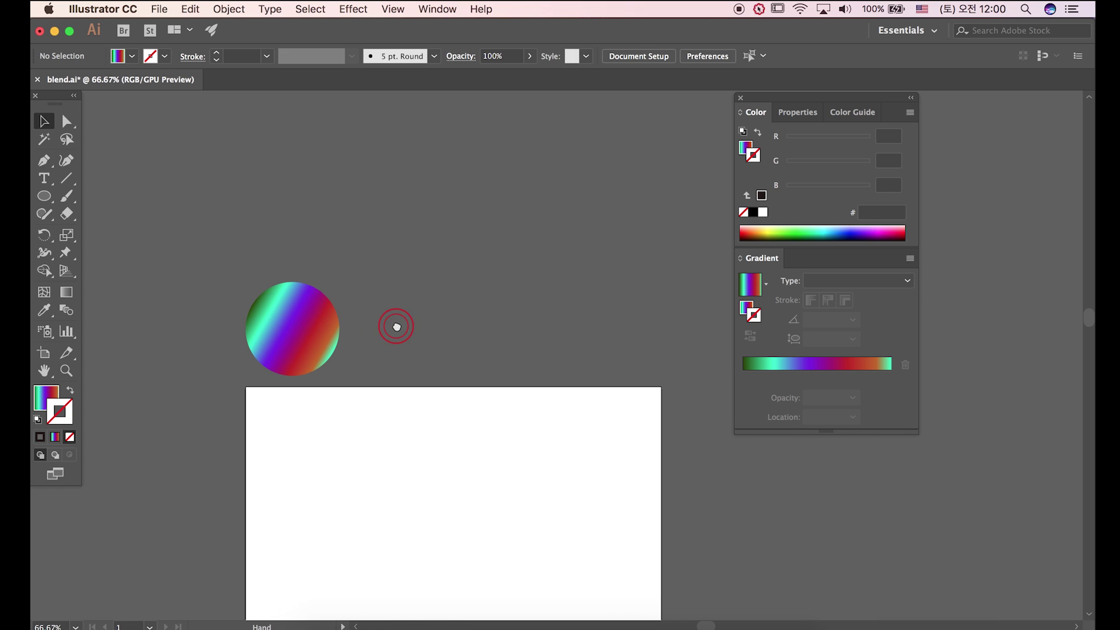
{"action": "left_click", "coordinate": [280, 347]}
{"action": "left_click_drag", "start_coordinate": [299, 335], "coordinate": [601, 345]}
{"action": "left_click", "coordinate": [488, 340]}
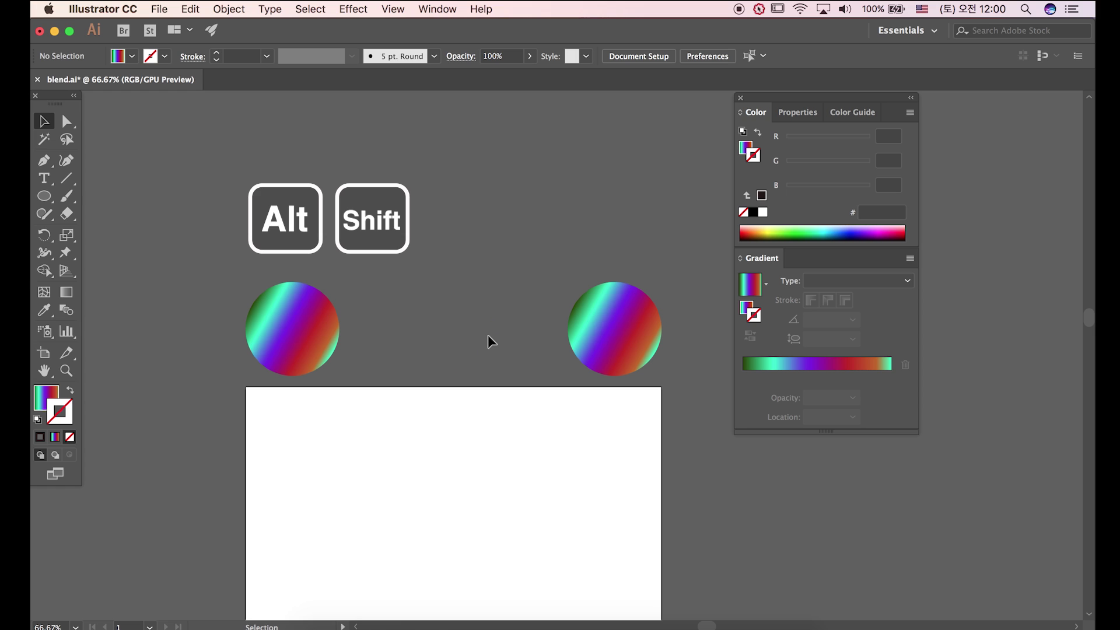
Select both gradient circles and set the blend options to Specified Steps with a value of 25
{"action": "left_click_drag", "start_coordinate": [289, 241], "coordinate": [609, 413]}
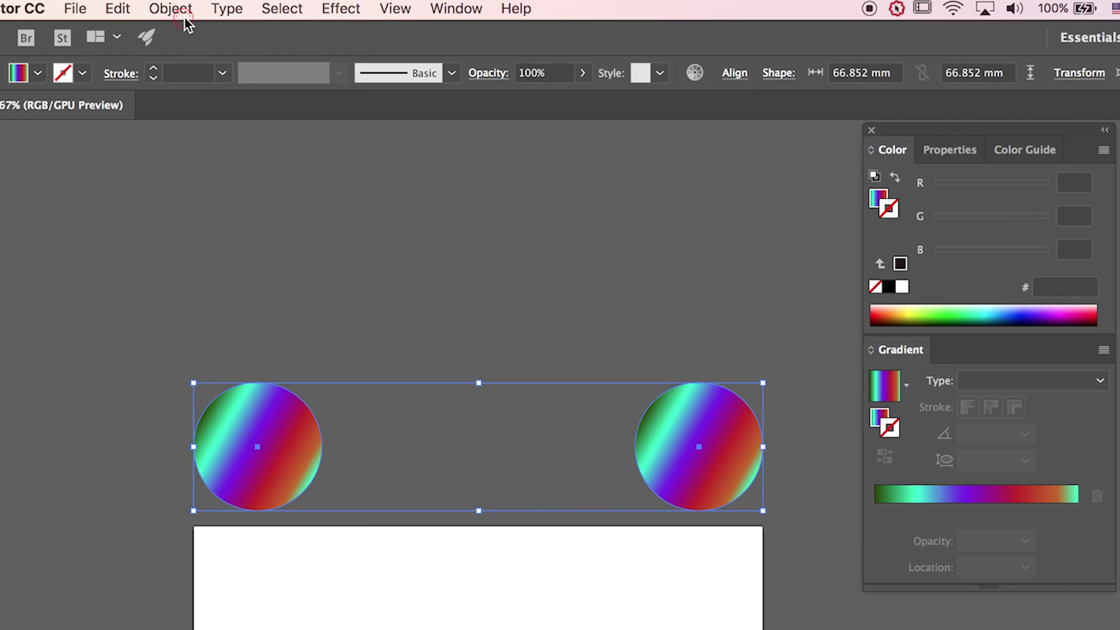
{"action": "left_click", "coordinate": [238, 13]}
{"action": "mouse_move", "coordinate": [225, 500]}
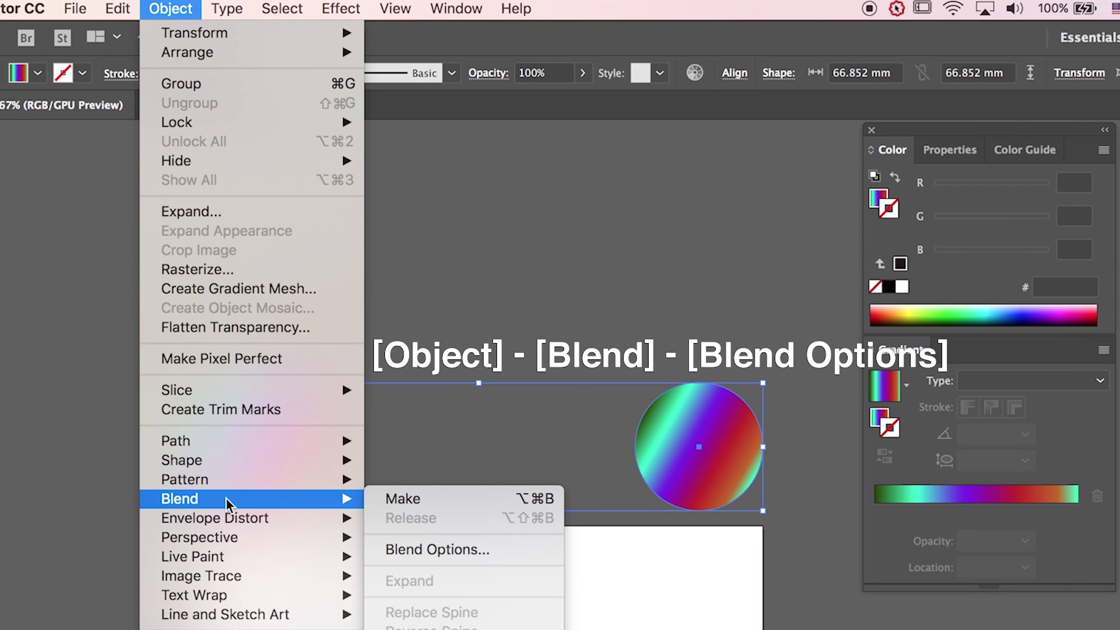
{"action": "left_click", "coordinate": [424, 552]}
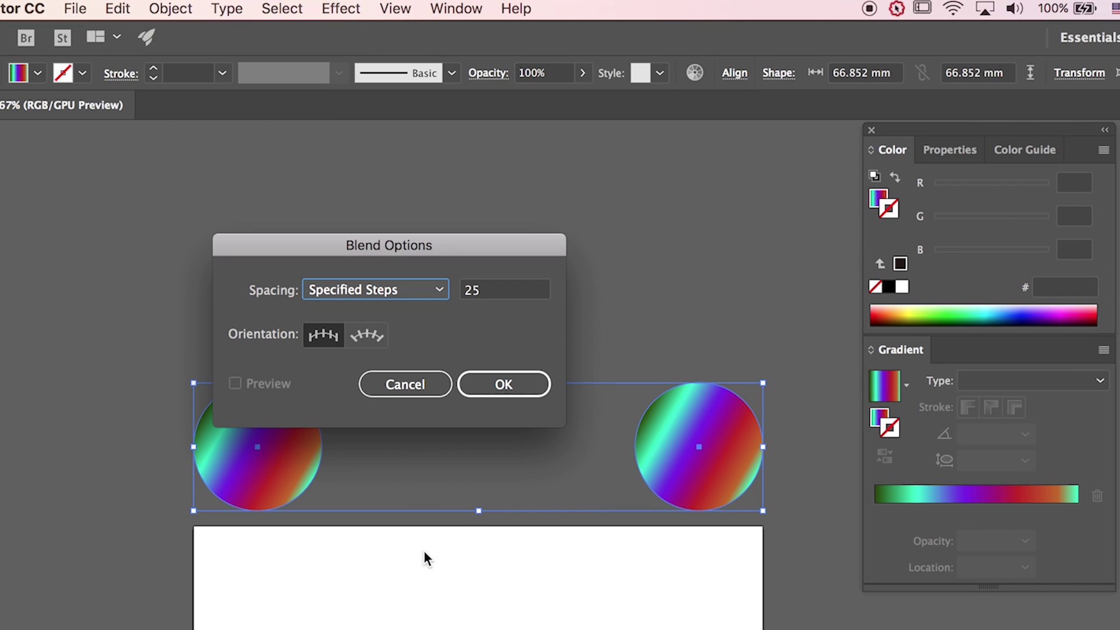
{"action": "left_click_drag", "start_coordinate": [474, 258], "coordinate": [565, 201]}
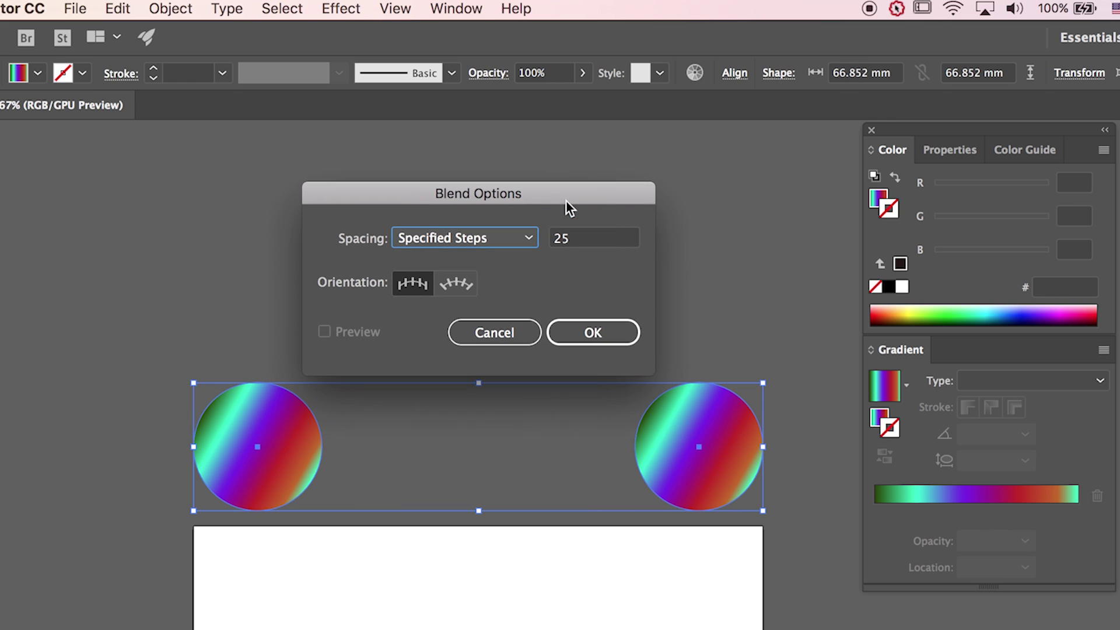
{"action": "left_click", "coordinate": [526, 240]}
{"action": "left_click", "coordinate": [516, 283]}
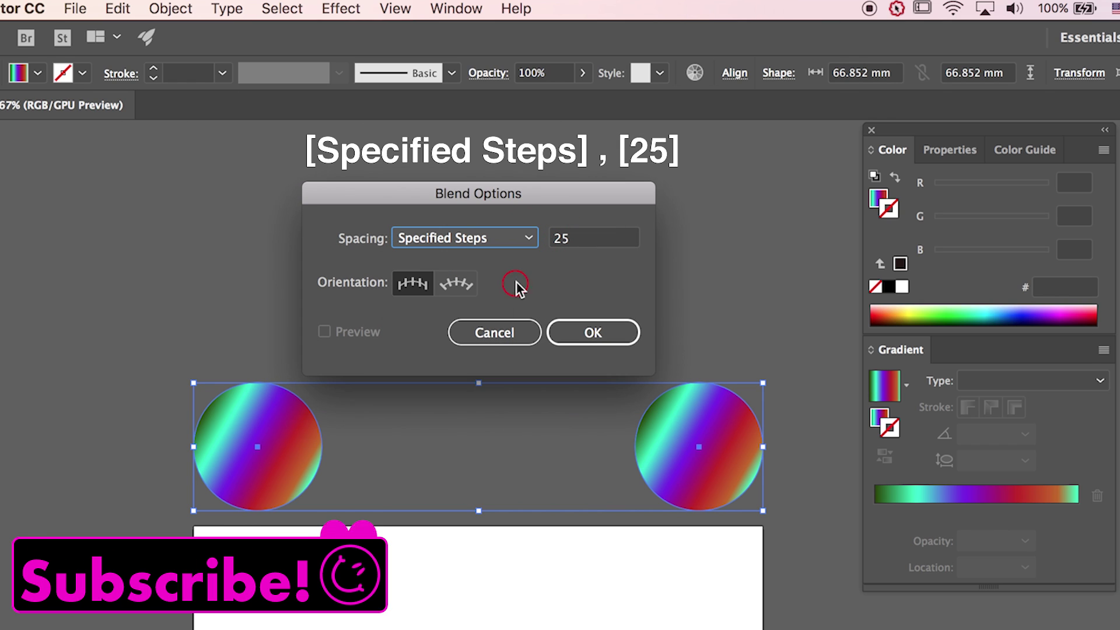
{"action": "left_click", "coordinate": [590, 235]}
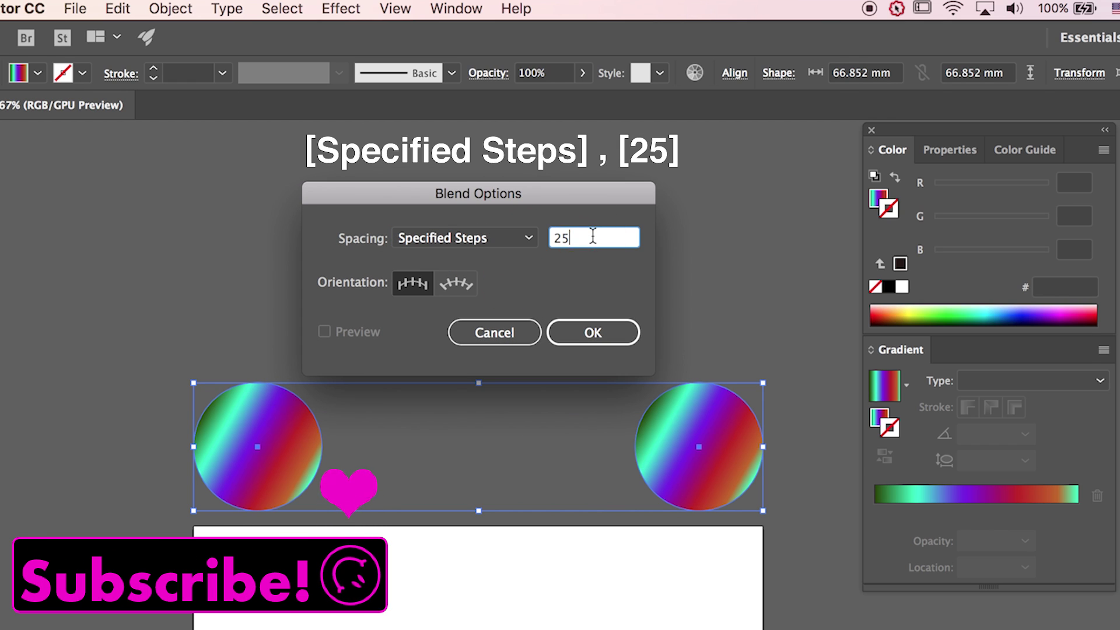
{"action": "left_click_drag", "start_coordinate": [589, 237], "coordinate": [555, 233]}
{"action": "left_click", "coordinate": [592, 283]}
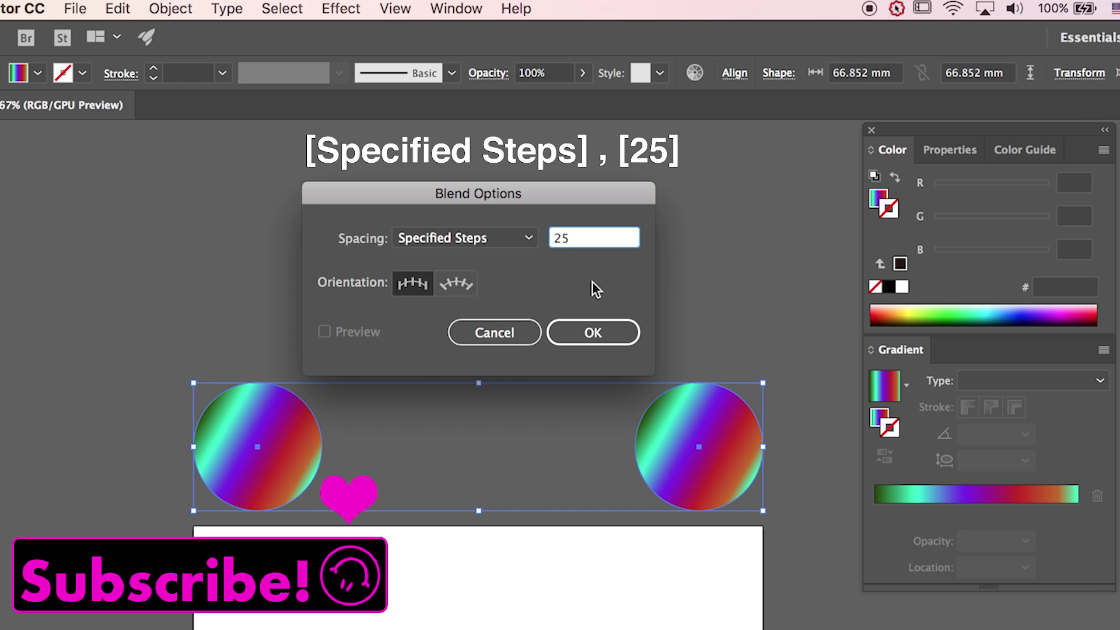
{"action": "left_click", "coordinate": [601, 324]}
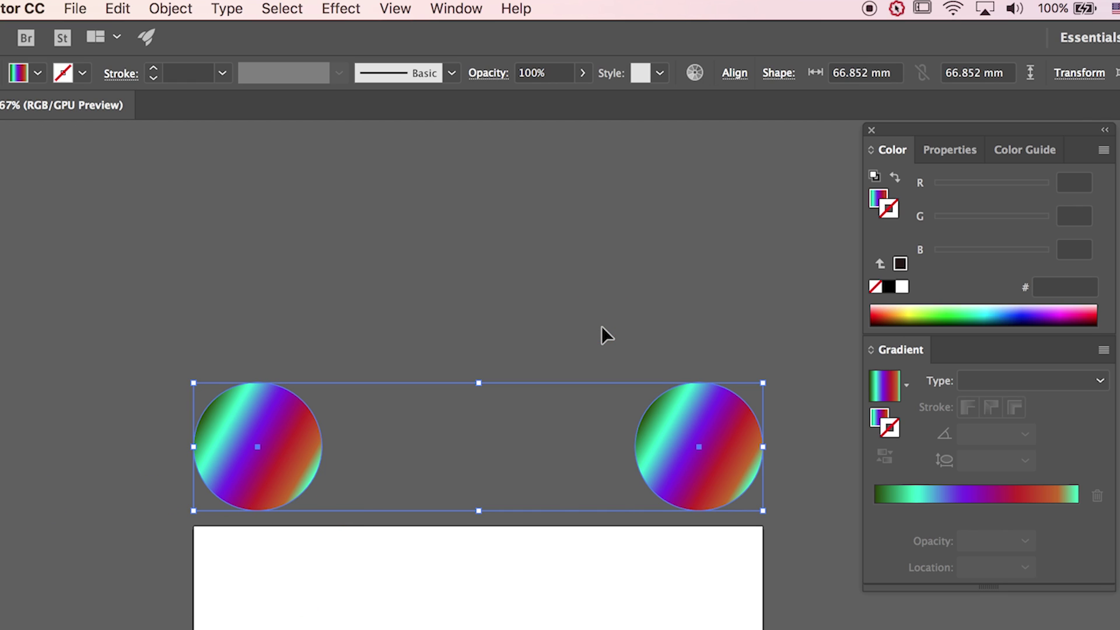
Make a blend between the two selected gradient circles above the artboard and deselect it
{"action": "left_click", "coordinate": [171, 8]}
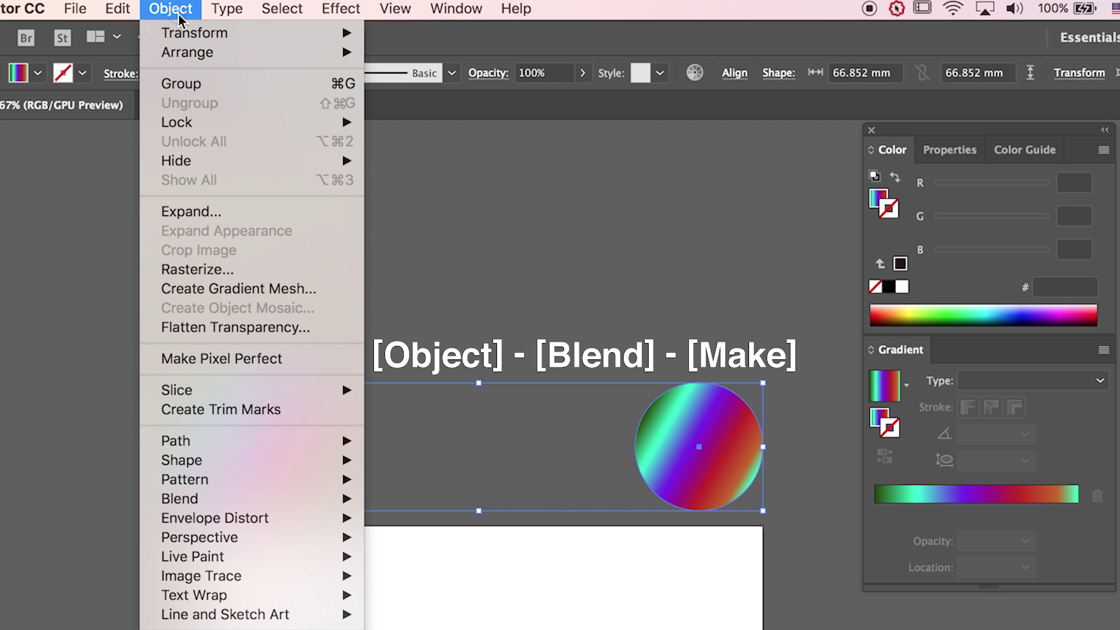
{"action": "mouse_move", "coordinate": [234, 503]}
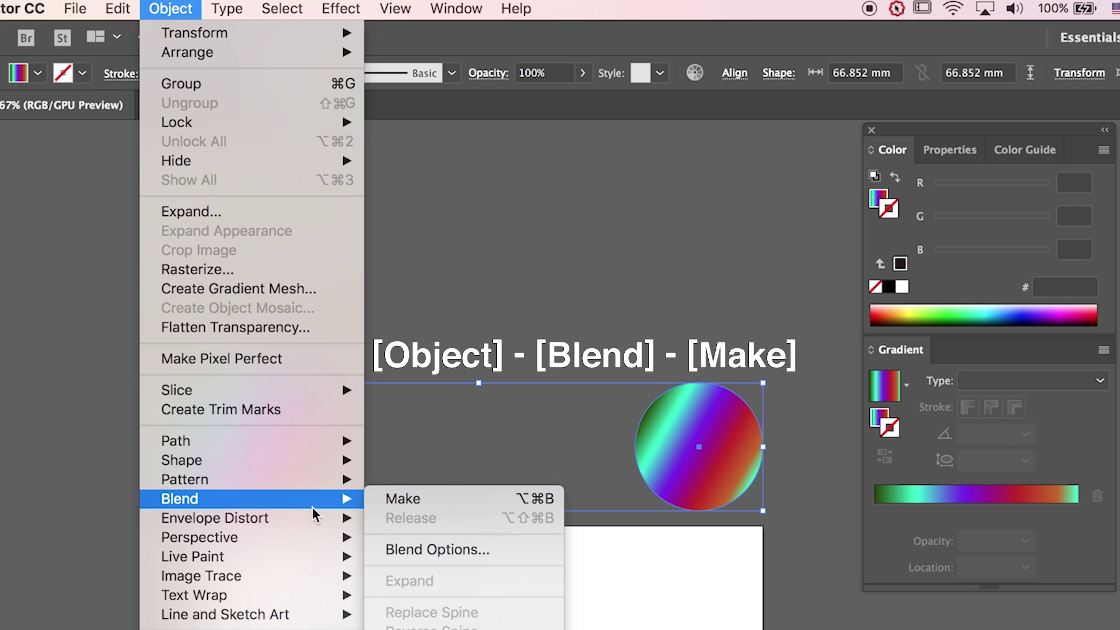
{"action": "left_click", "coordinate": [415, 505]}
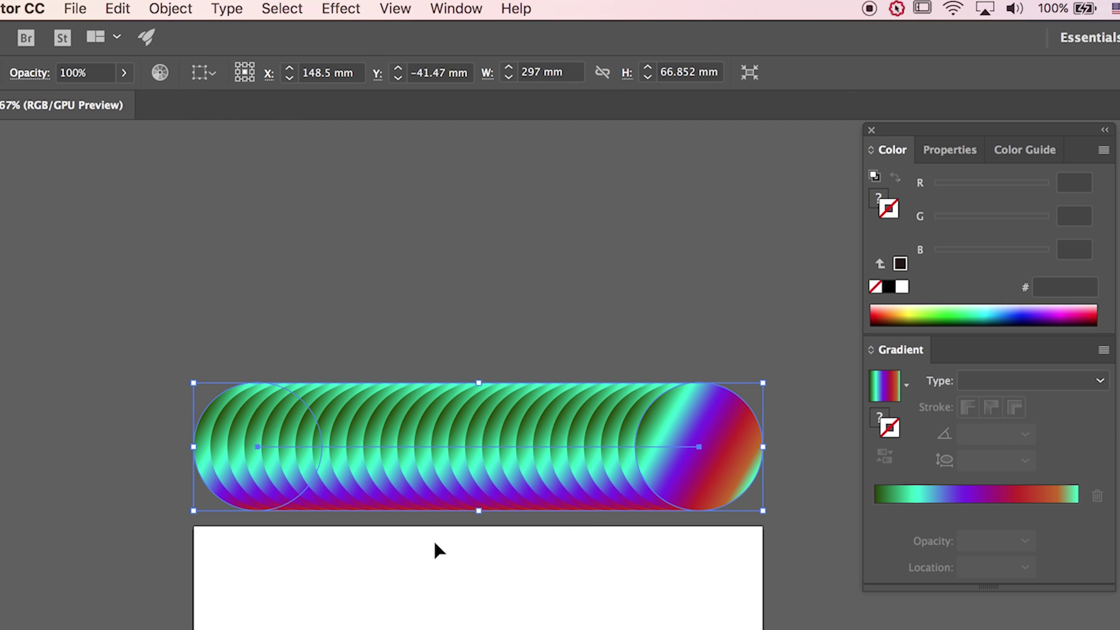
{"action": "left_click", "coordinate": [433, 548]}
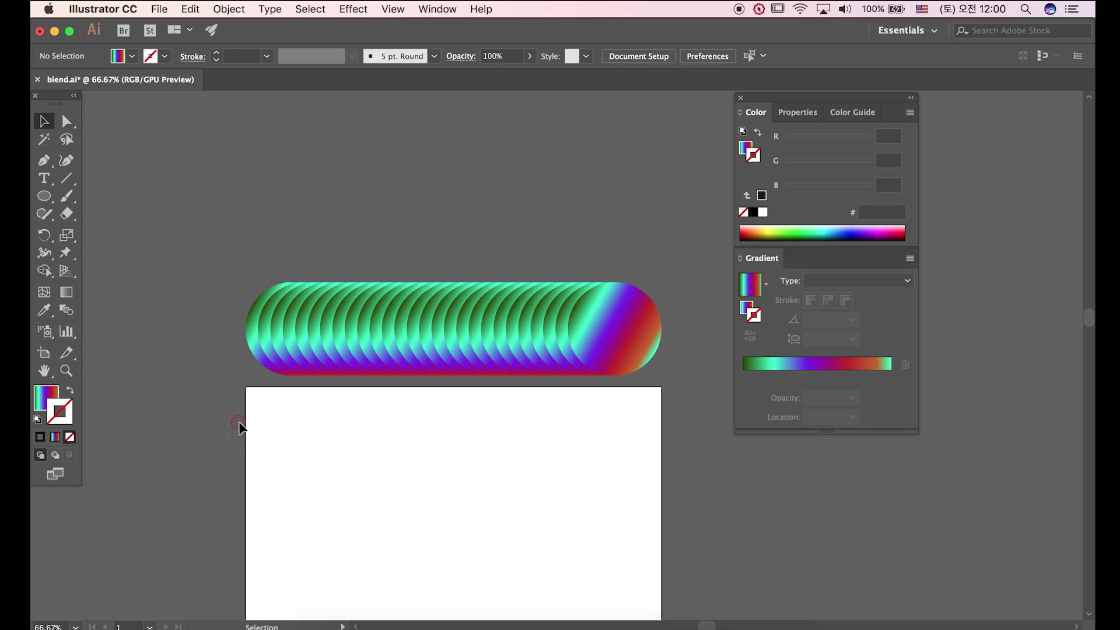
{"action": "left_click_drag", "start_coordinate": [239, 428], "coordinate": [665, 375]}
{"action": "left_click", "coordinate": [678, 414]}
Start a right-angled zigzag path with the Pen tool at the artboard's upper left, placing five anchors in rows about 263 mm wide
{"action": "left_click_drag", "start_coordinate": [661, 469], "coordinate": [646, 339]}
{"action": "scroll", "coordinate": [640, 351], "scroll_direction": "down", "scroll_amount": 1}
{"action": "left_click_drag", "start_coordinate": [635, 385], "coordinate": [602, 275]}
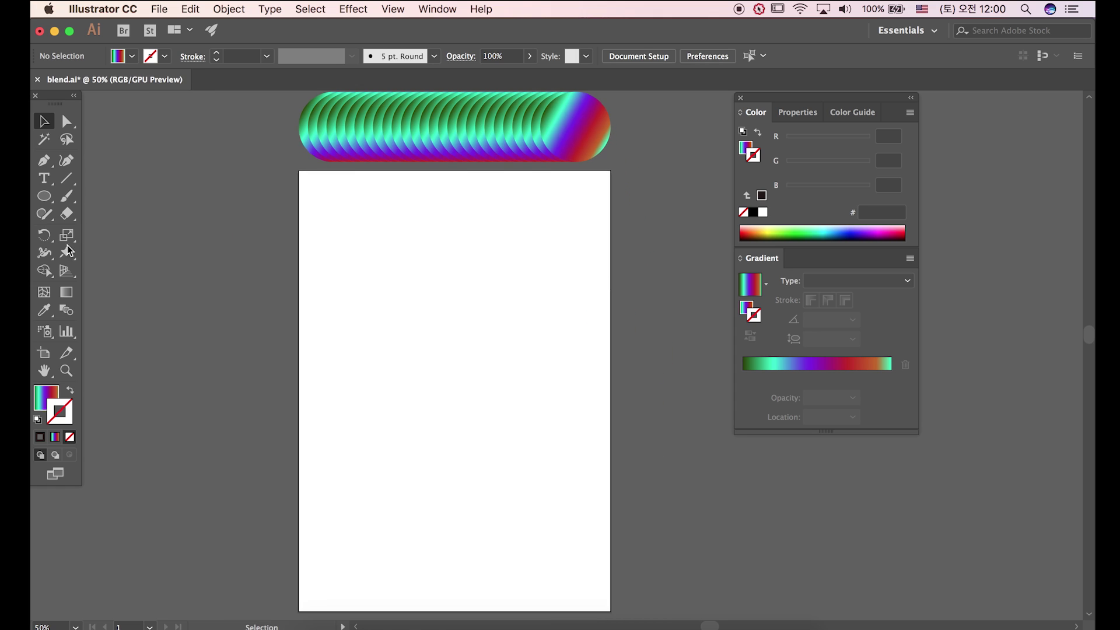
{"action": "key", "text": "p"}
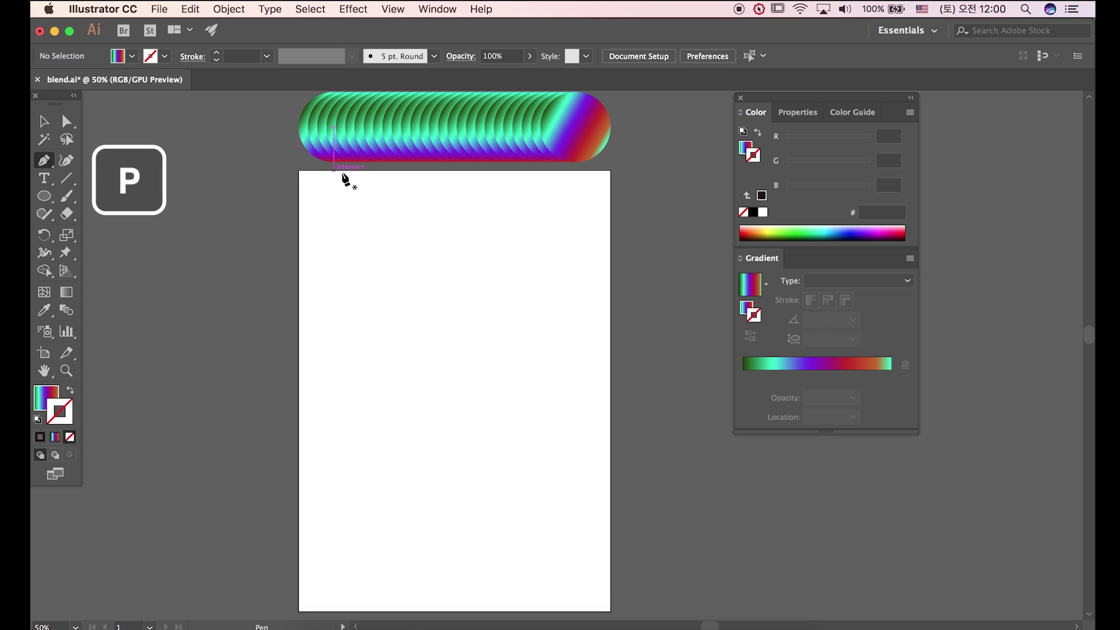
{"action": "left_click", "coordinate": [313, 193]}
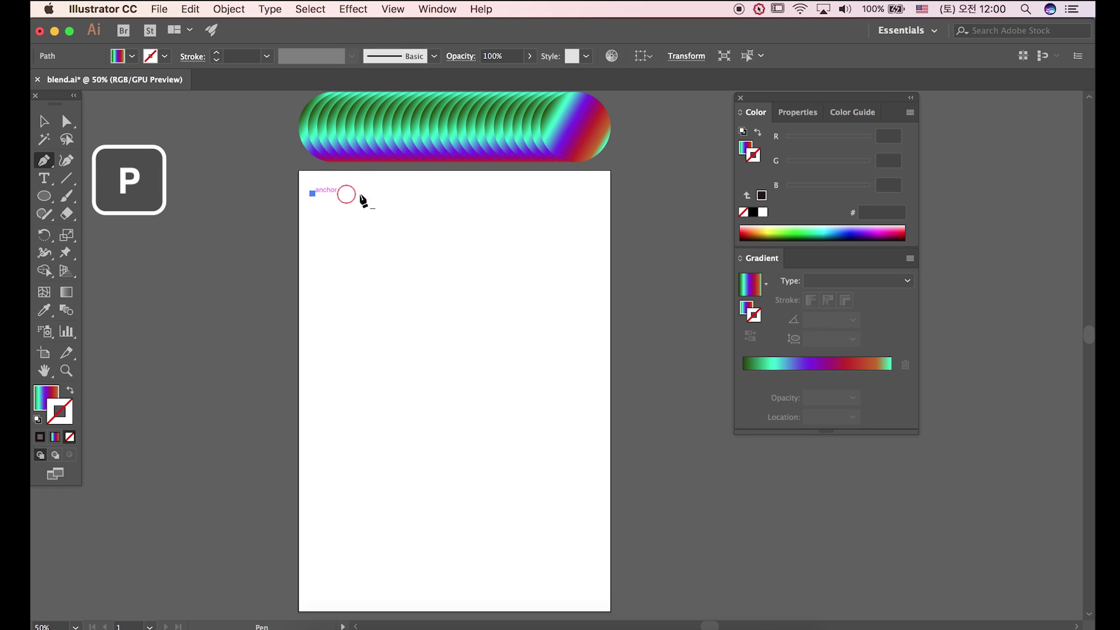
{"action": "left_click", "coordinate": [588, 193], "text": "shift"}
{"action": "left_click", "coordinate": [589, 249], "text": "shift"}
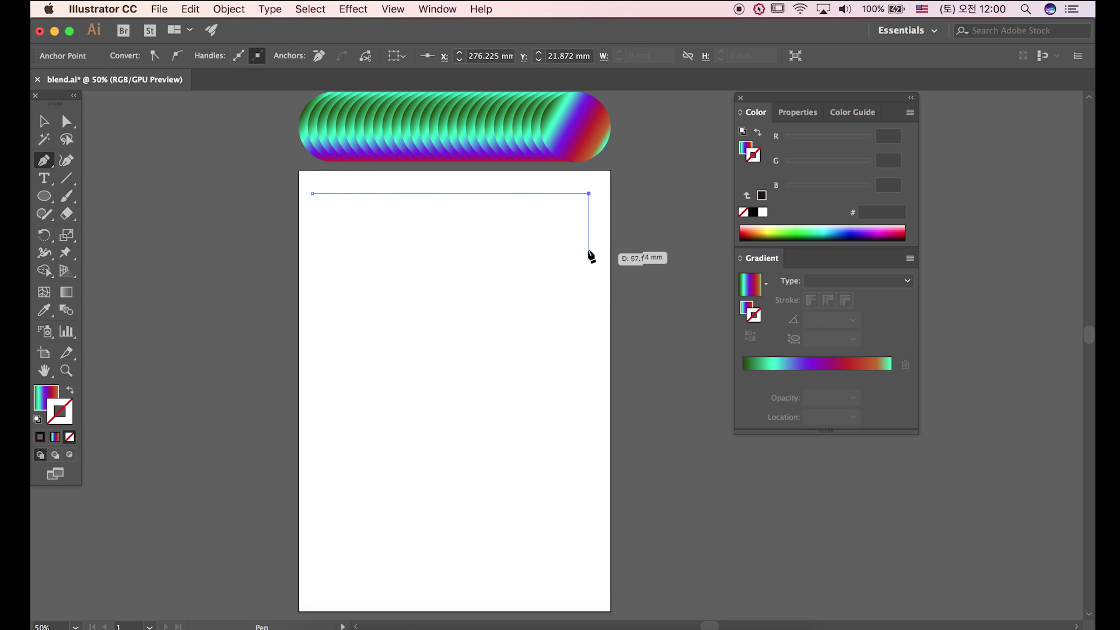
{"action": "left_click", "coordinate": [312, 249], "text": "shift"}
{"action": "left_click", "coordinate": [312, 302], "text": "shift"}
Give the path a black stroke and no fill, continue its right-angled zigzag to the artboard's lower-right area, and deselect it
{"action": "left_click", "coordinate": [38, 419]}
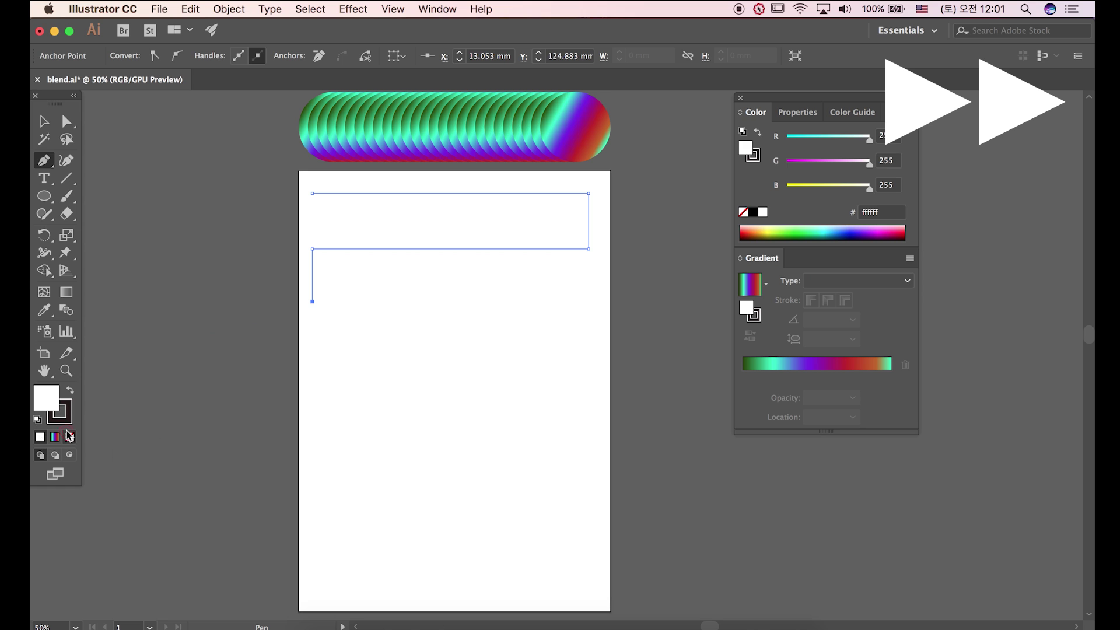
{"action": "left_click", "coordinate": [69, 437]}
{"action": "left_click", "coordinate": [589, 302]}
{"action": "left_click", "coordinate": [589, 367]}
{"action": "left_click", "coordinate": [313, 364]}
{"action": "left_click", "coordinate": [312, 426]}
{"action": "left_click", "coordinate": [313, 433]}
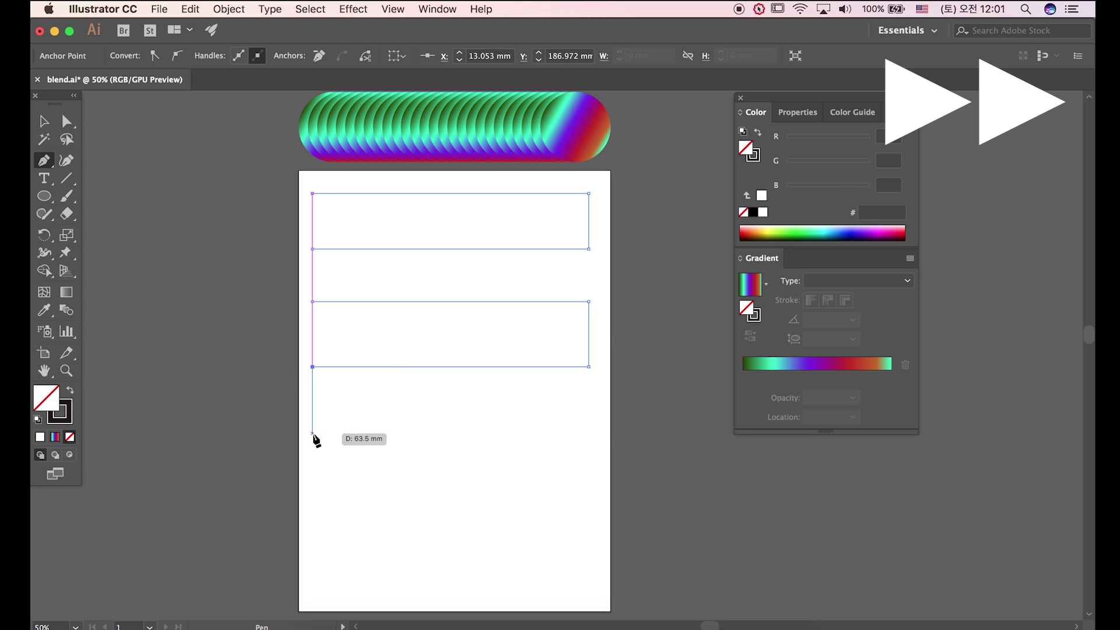
{"action": "left_click", "coordinate": [588, 432]}
{"action": "left_click", "coordinate": [588, 501]}
{"action": "left_click", "coordinate": [312, 501]}
{"action": "left_click", "coordinate": [313, 576]}
{"action": "left_click", "coordinate": [588, 576]}
{"action": "key", "text": "v"}
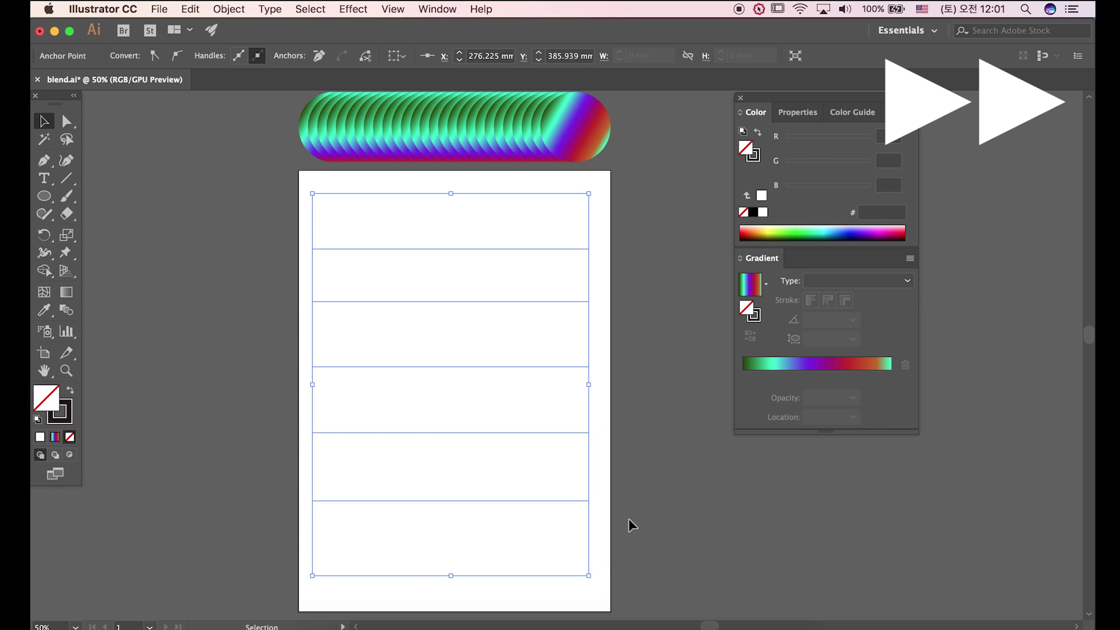
{"action": "left_click", "coordinate": [630, 525]}
Select the circle blend and the zigzag path, replace the blend's spine with the path, and deselect the result
{"action": "scroll", "coordinate": [613, 516], "scroll_direction": "right", "scroll_amount": 1}
{"action": "left_click_drag", "start_coordinate": [577, 497], "coordinate": [581, 503]}
{"action": "left_click", "coordinate": [607, 428]}
{"action": "scroll", "coordinate": [607, 428], "scroll_direction": "up", "scroll_amount": 2}
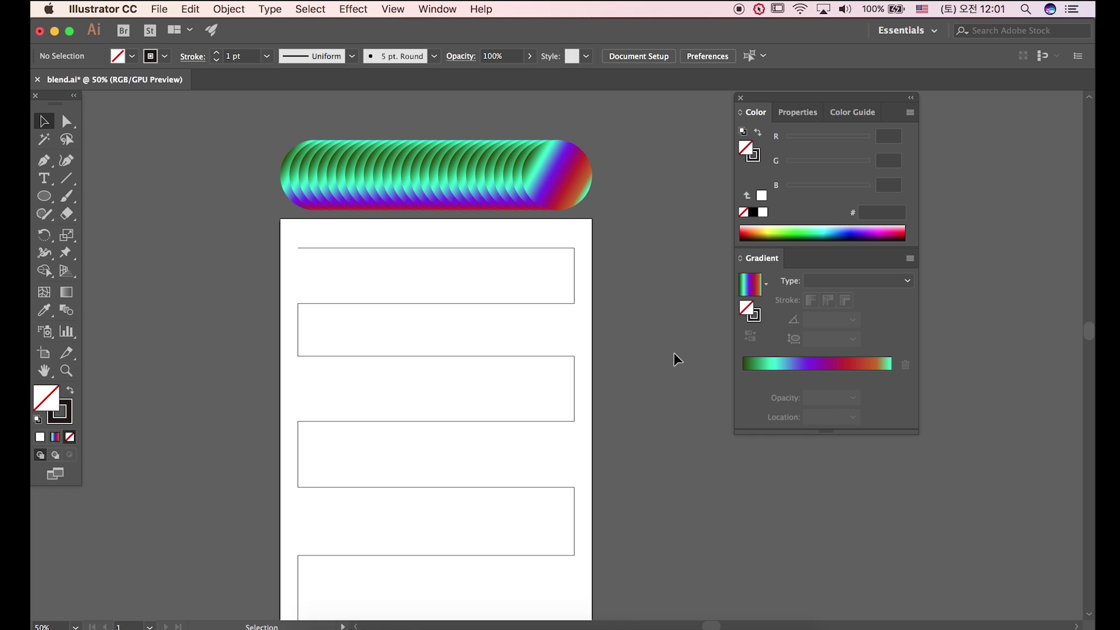
{"action": "key", "text": "super+a"}
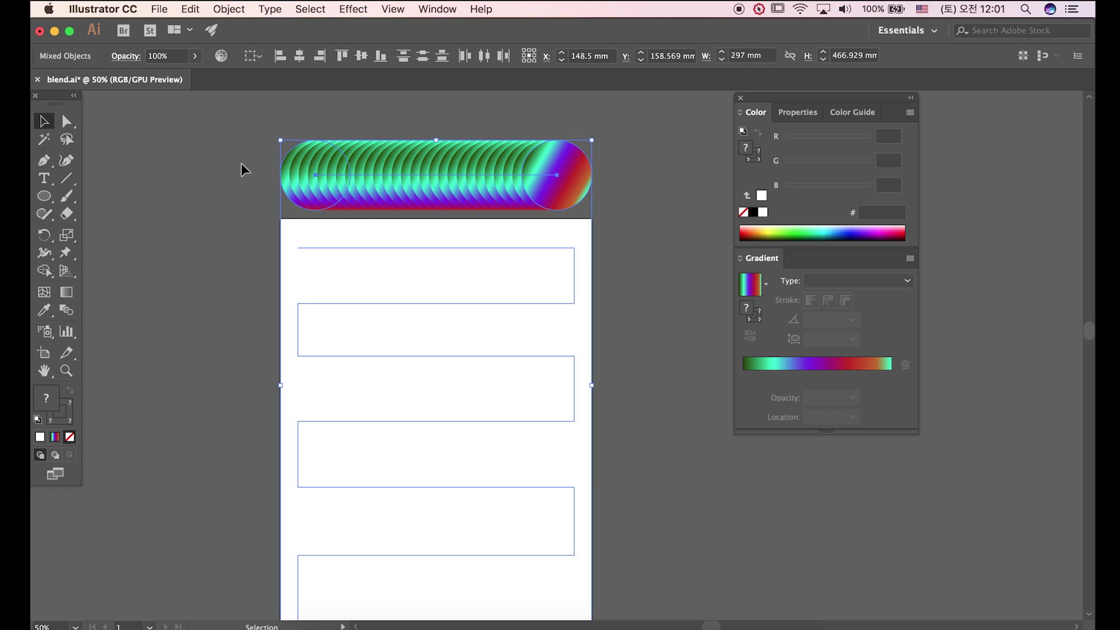
{"action": "left_click", "coordinate": [233, 11]}
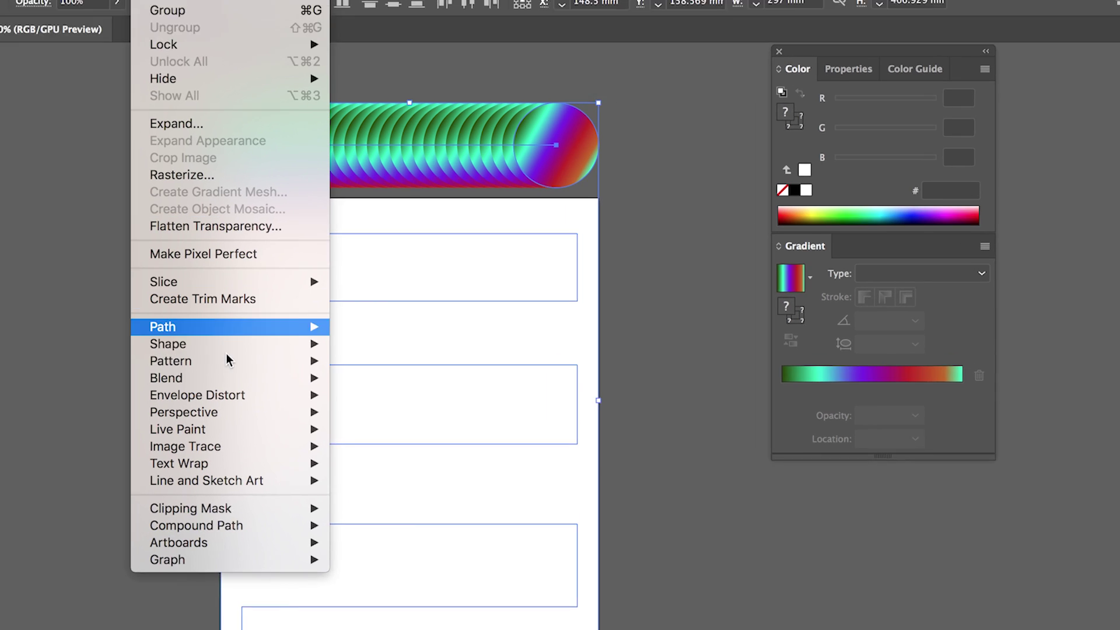
{"action": "mouse_move", "coordinate": [287, 366]}
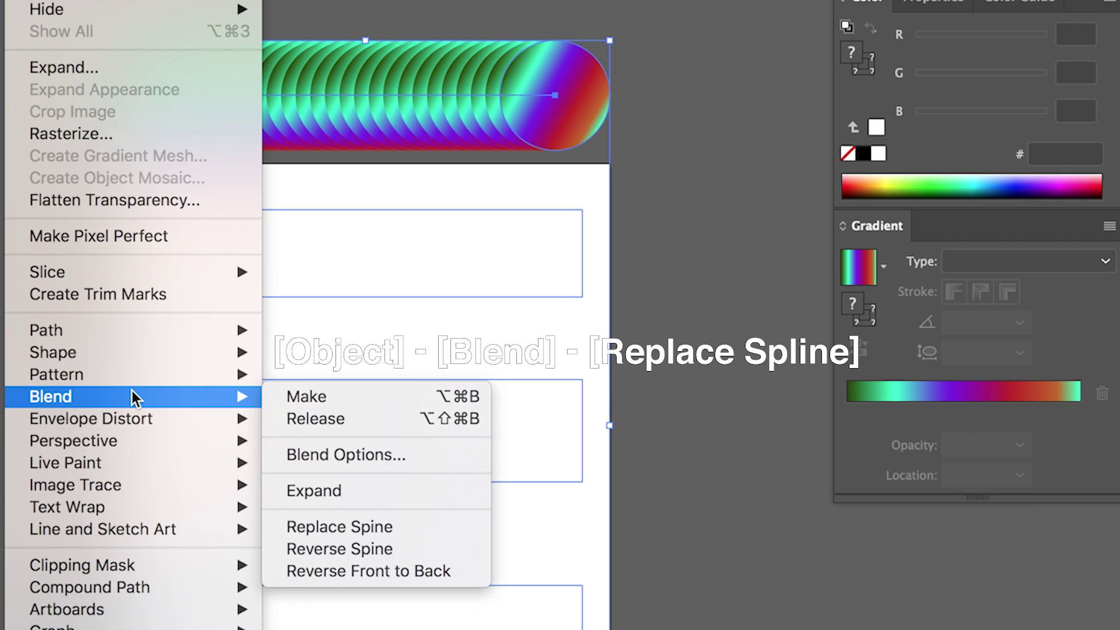
{"action": "left_click", "coordinate": [394, 525]}
{"action": "left_click", "coordinate": [699, 497]}
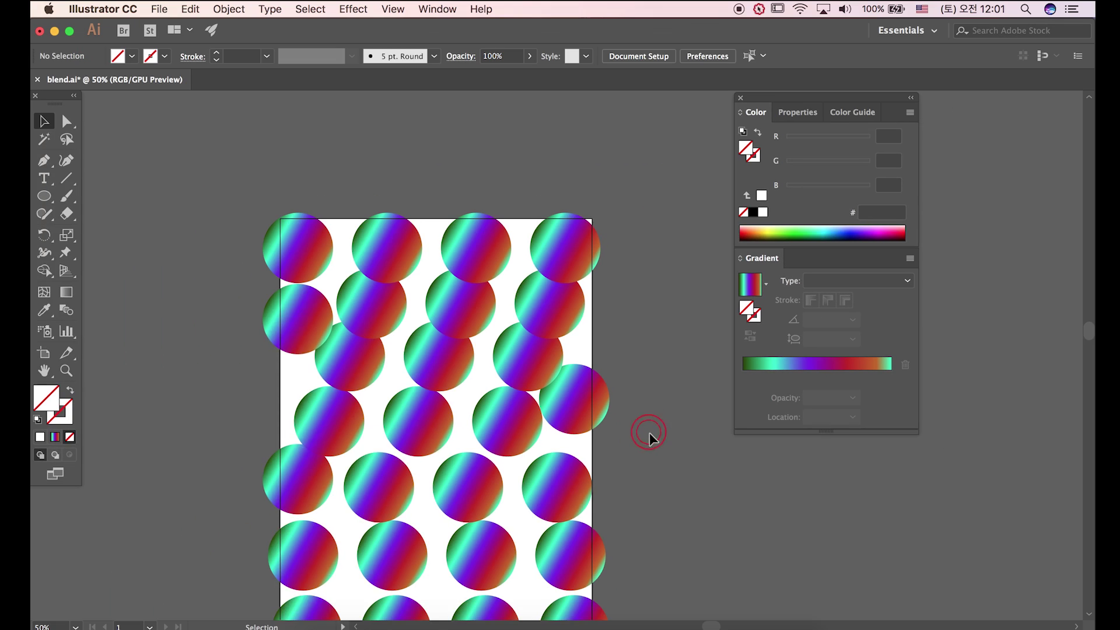
Select the zigzag blend, open its blend options and turn on the preview
{"action": "left_click_drag", "start_coordinate": [701, 502], "coordinate": [671, 382]}
{"action": "left_click", "coordinate": [410, 188]}
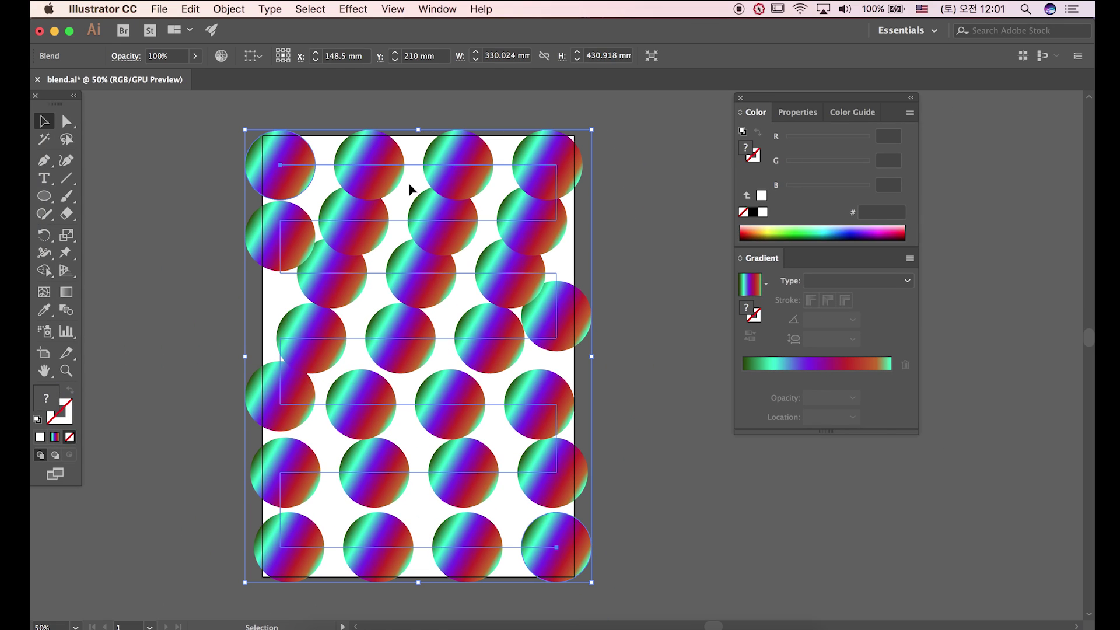
{"action": "left_click", "coordinate": [229, 9]}
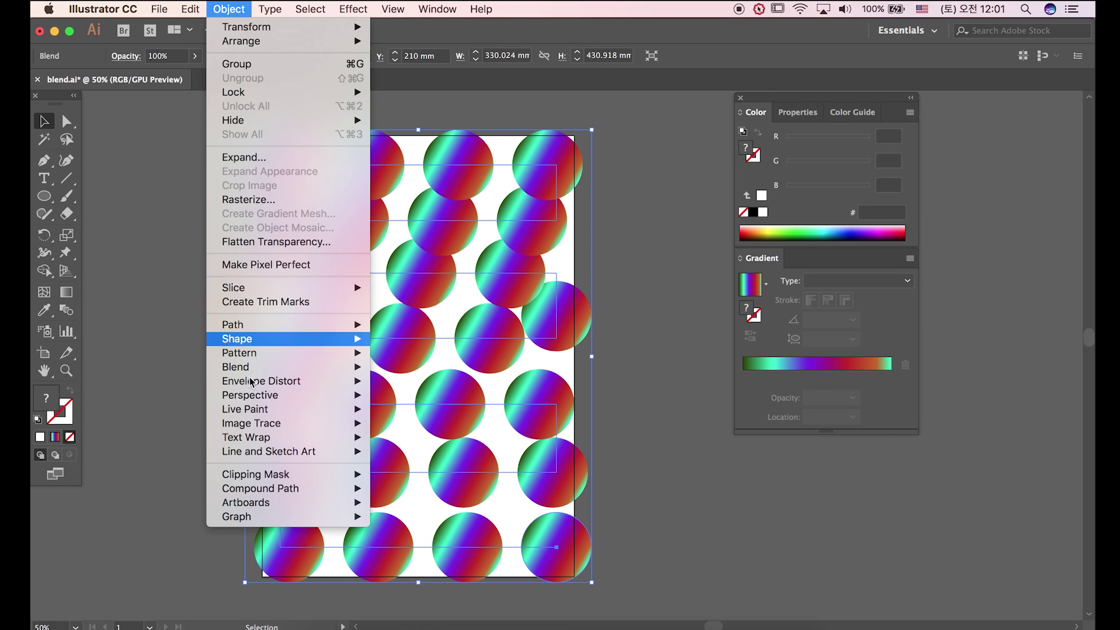
{"action": "mouse_move", "coordinate": [255, 381]}
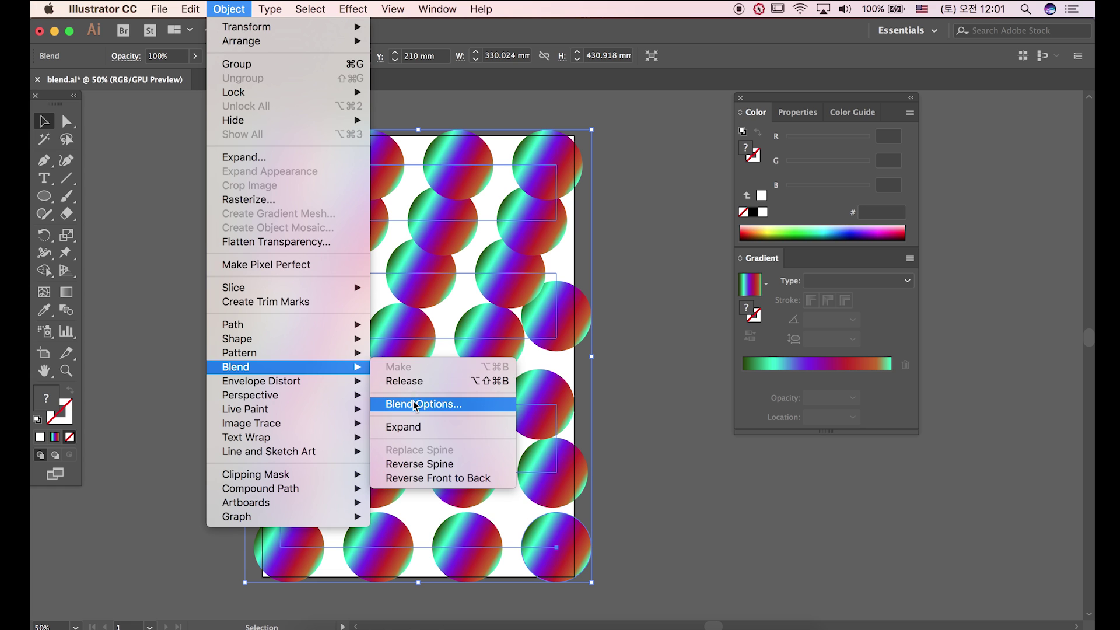
{"action": "left_click", "coordinate": [408, 404]}
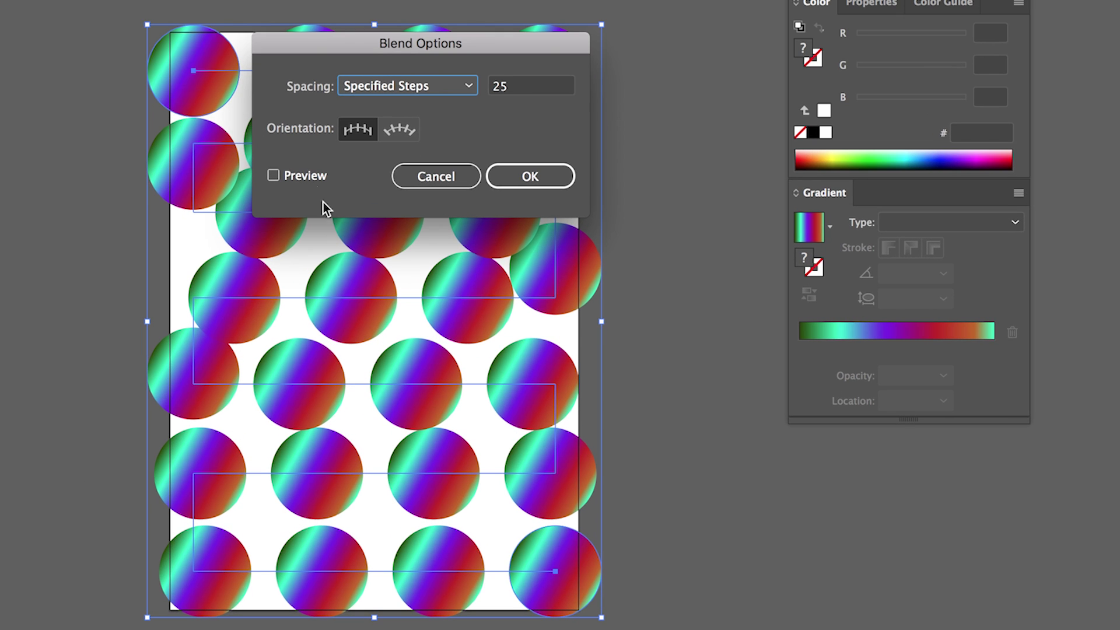
{"action": "left_click", "coordinate": [311, 176]}
Try 300, 250, 100, 50 and again 250 specified steps for the zigzag blend in the preview
{"action": "left_click", "coordinate": [526, 86]}
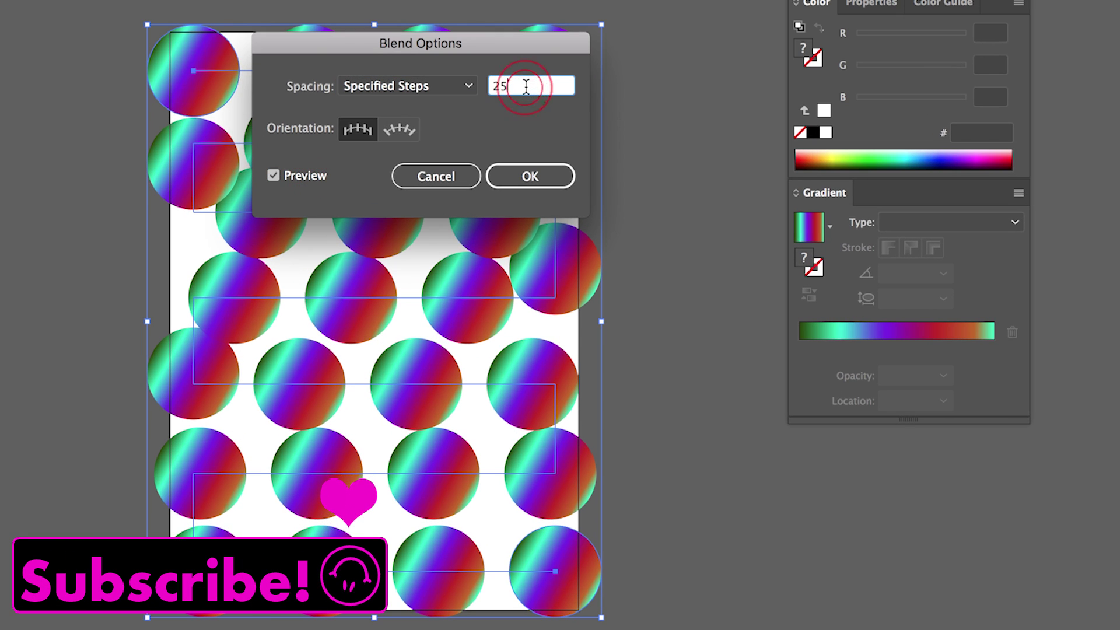
{"action": "double_click", "coordinate": [525, 87]}
{"action": "type", "text": "300"}
{"action": "key", "text": "Tab"}
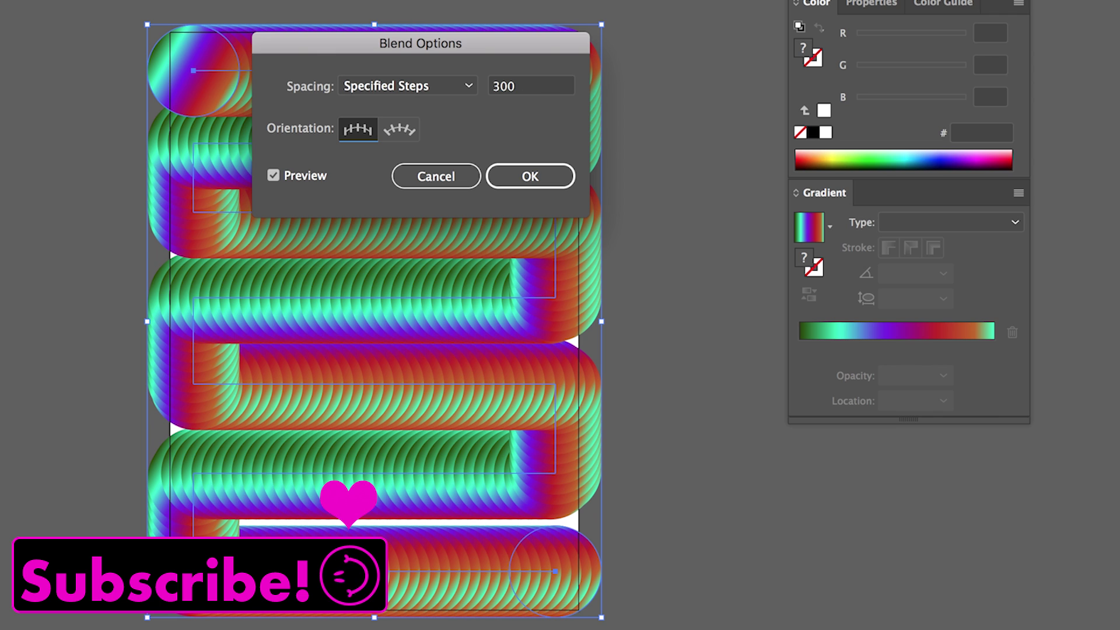
{"action": "double_click", "coordinate": [541, 87]}
{"action": "type", "text": "250"}
{"action": "key", "text": "Tab"}
{"action": "double_click", "coordinate": [540, 87]}
{"action": "type", "text": "100"}
{"action": "key", "text": "Tab"}
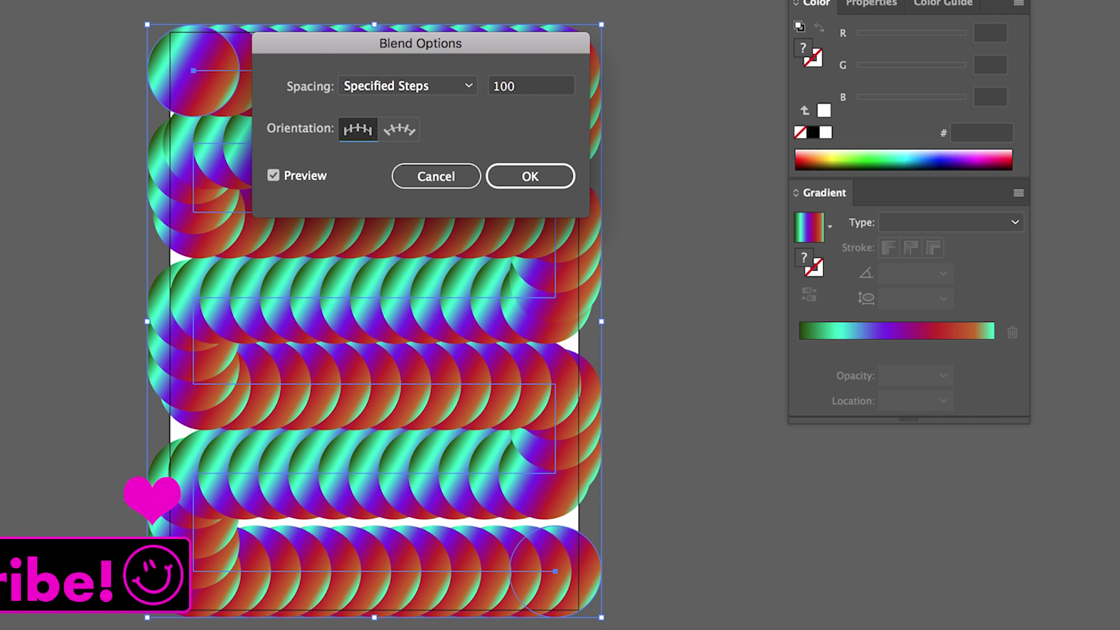
{"action": "double_click", "coordinate": [537, 88]}
{"action": "type", "text": "50"}
{"action": "key", "text": "Tab"}
{"action": "double_click", "coordinate": [543, 87]}
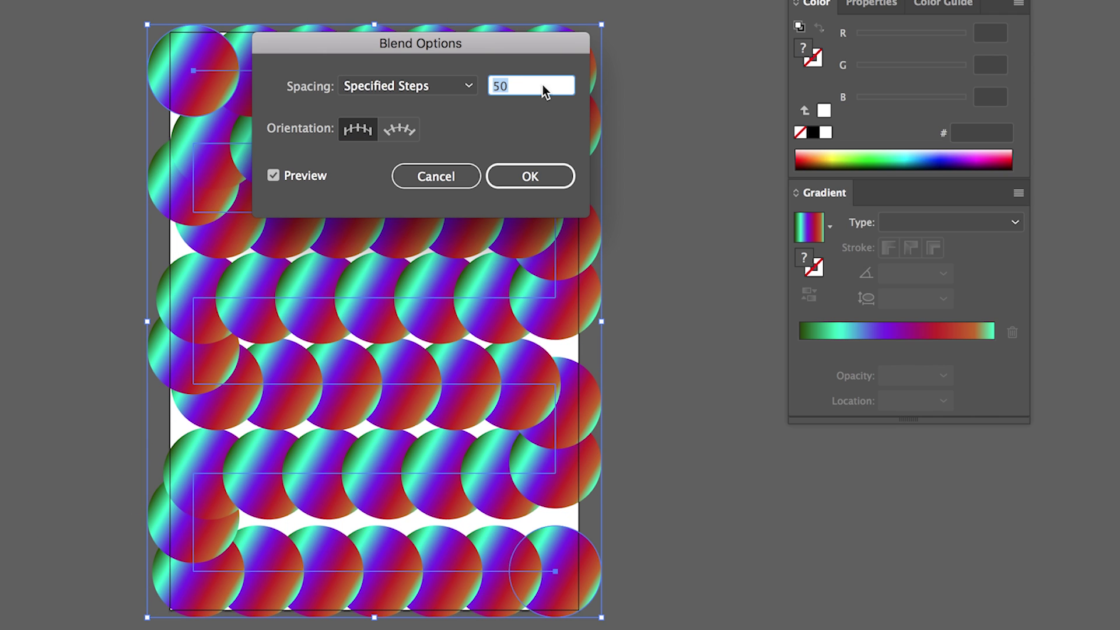
{"action": "type", "text": "250"}
{"action": "key", "text": "Tab"}
Set the zigzag blend's specified steps to 200, apply the options and deselect the artwork
{"action": "double_click", "coordinate": [541, 86]}
{"action": "type", "text": "20"}
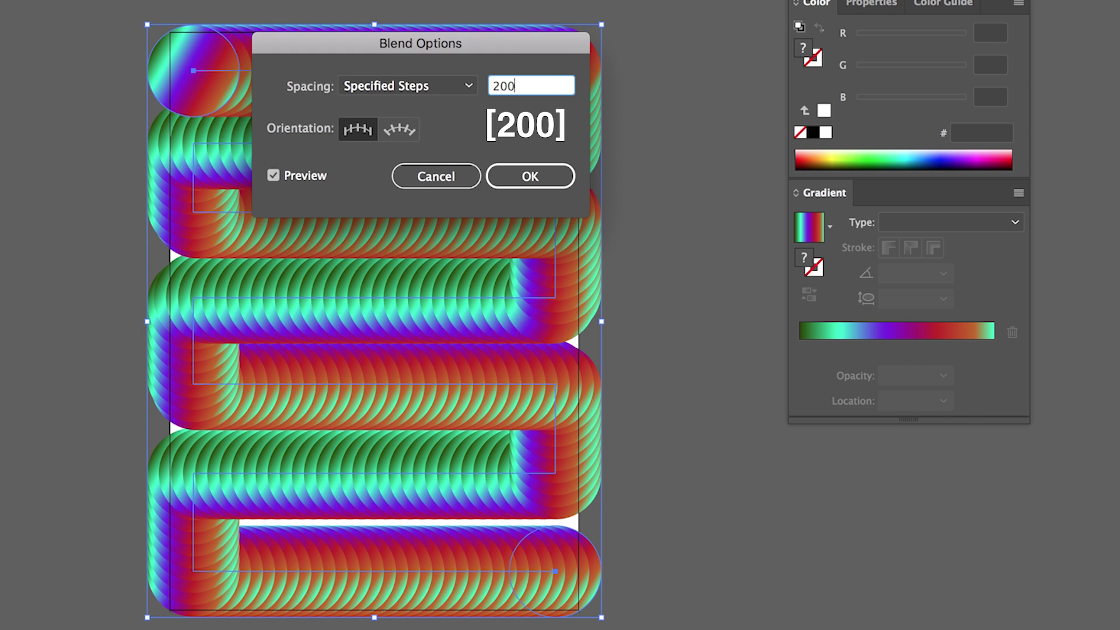
{"action": "type", "text": "0"}
{"action": "key", "text": "Tab"}
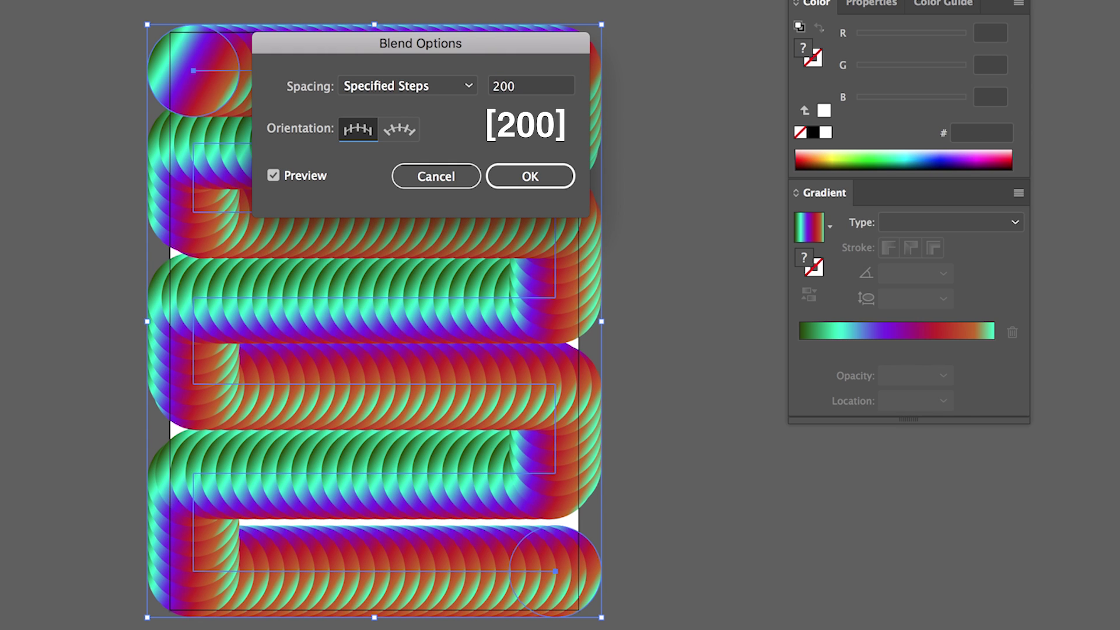
{"action": "left_click", "coordinate": [539, 176]}
{"action": "left_click", "coordinate": [536, 178]}
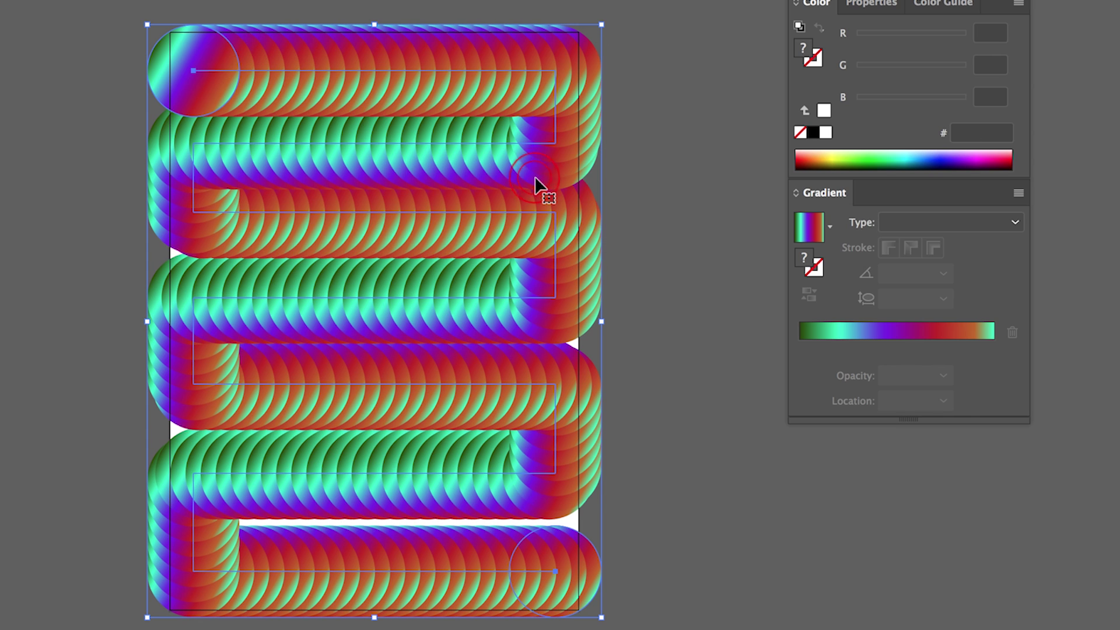
{"action": "left_click", "coordinate": [686, 378]}
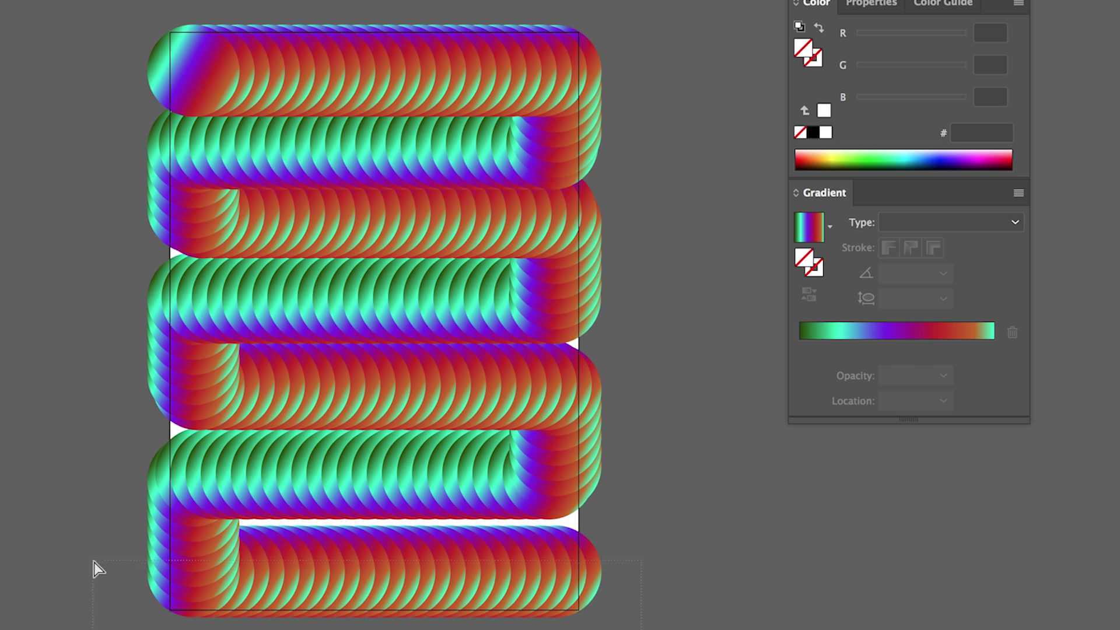
Try shifting the blend's lowest row upward by moving its bottom spine points and end circle
{"action": "left_click_drag", "start_coordinate": [93, 563], "coordinate": [93, 563]}
{"action": "left_click_drag", "start_coordinate": [195, 569], "coordinate": [196, 529]}
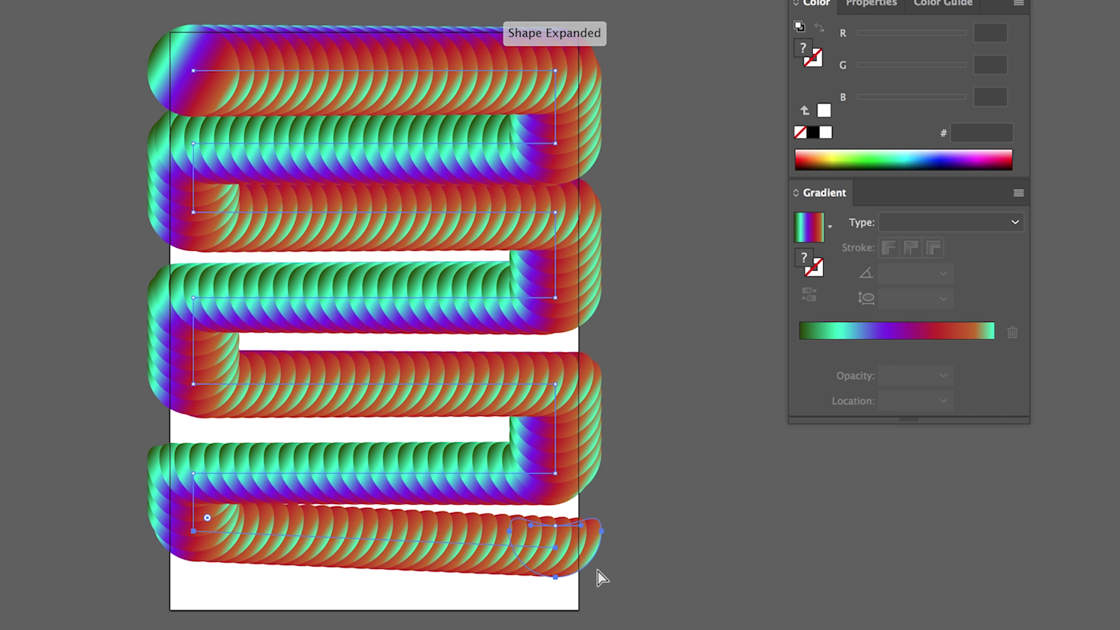
{"action": "key", "text": "ctrl+z"}
{"action": "left_click_drag", "start_coordinate": [557, 572], "coordinate": [558, 551]}
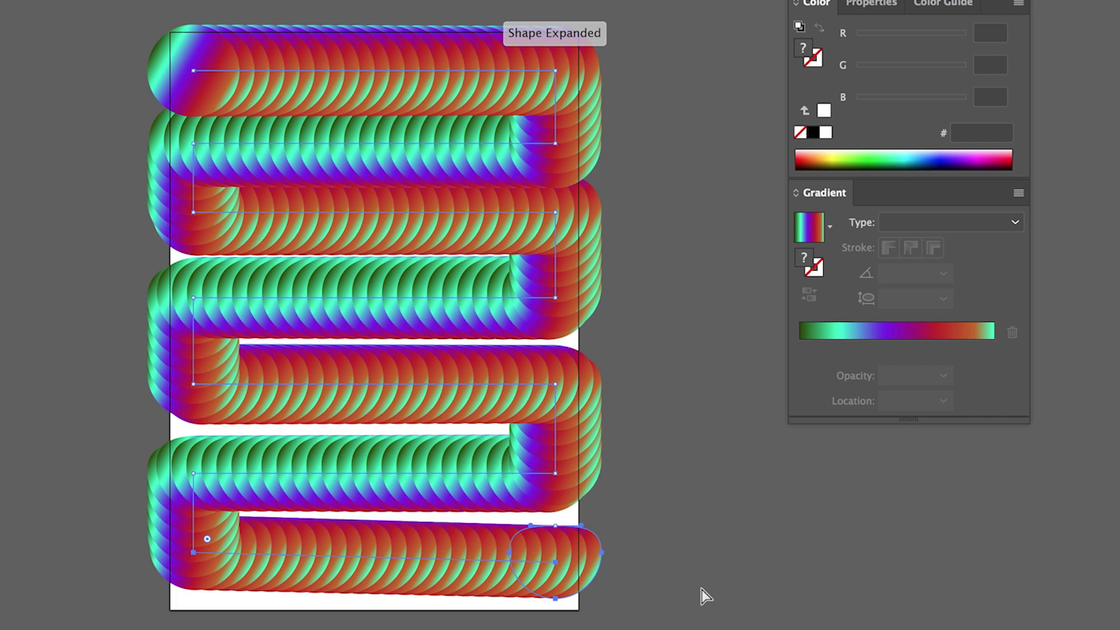
{"action": "left_click", "coordinate": [700, 593]}
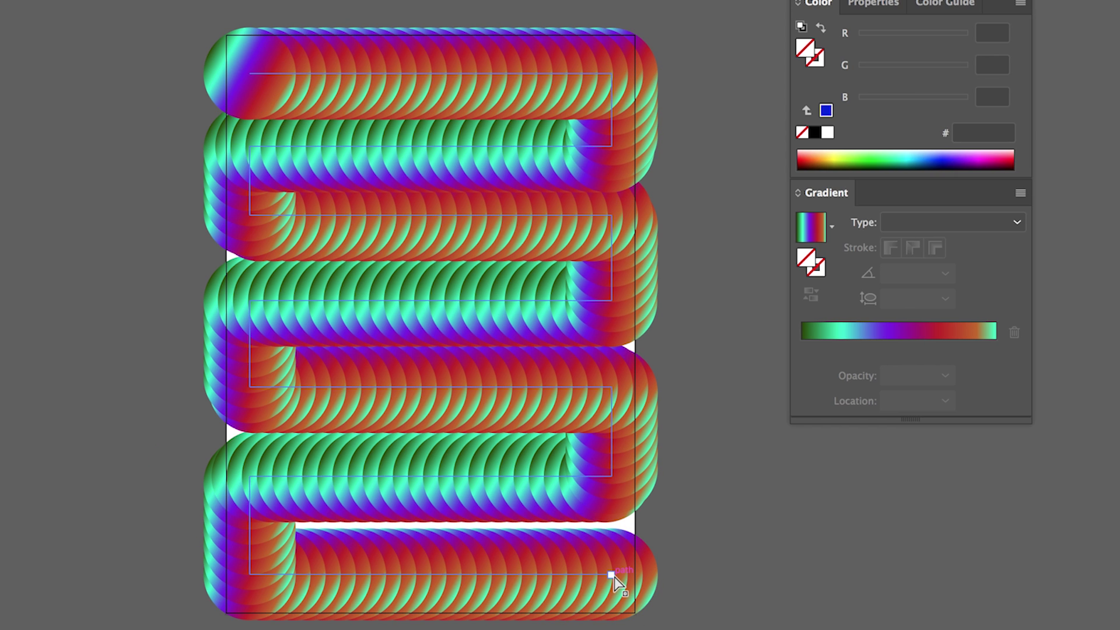
Try editing the bottom spine segment's end anchors, raising the row and moving the end circle separately
{"action": "left_click", "coordinate": [612, 575]}
{"action": "left_click_drag", "start_coordinate": [249, 574], "coordinate": [249, 554]}
{"action": "key", "text": "super+shift+a"}
{"action": "left_click", "coordinate": [623, 560]}
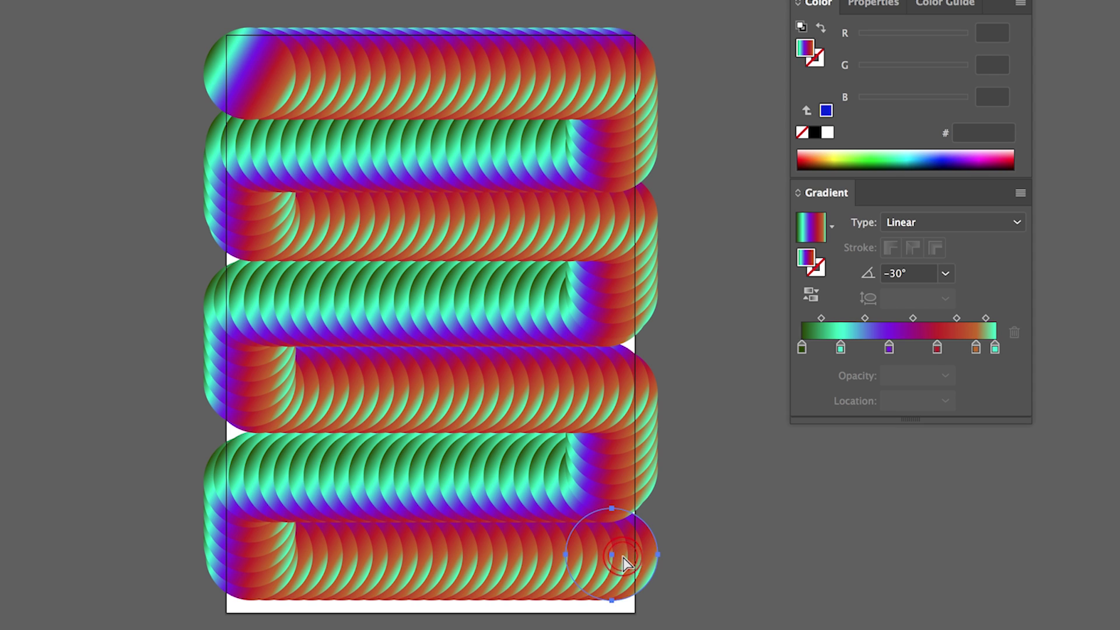
{"action": "left_click", "coordinate": [611, 509]}
{"action": "left_click_drag", "start_coordinate": [611, 509], "coordinate": [599, 595]}
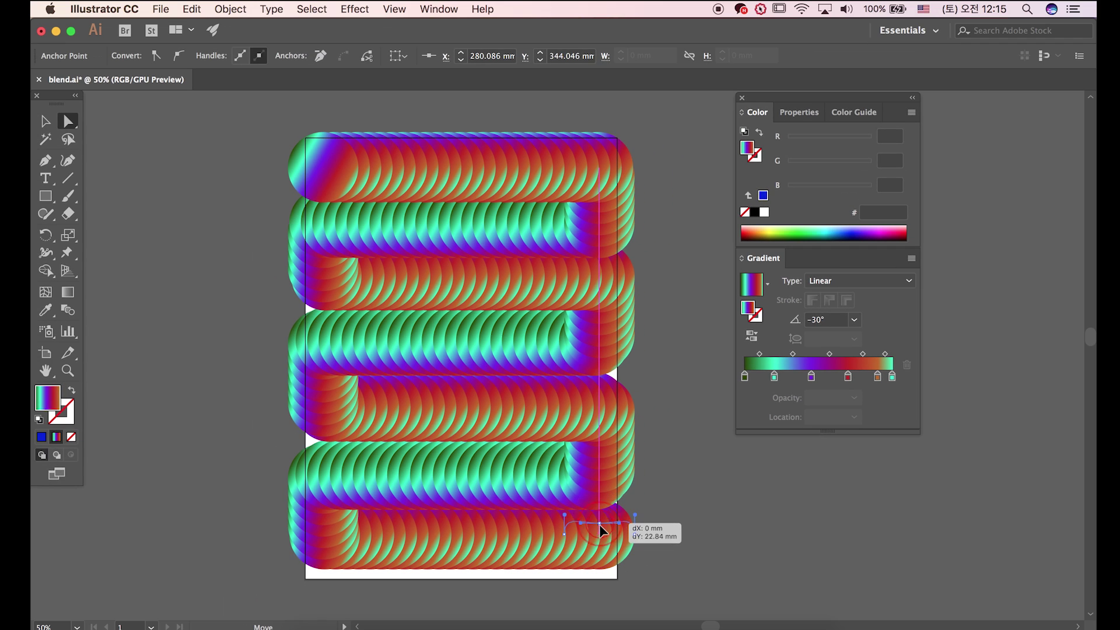
{"action": "left_click", "coordinate": [707, 565]}
Undo the trial edits to the blend's bottom spine segment and end circle, and deselect
{"action": "key", "text": "super+z"}
{"action": "left_click", "coordinate": [626, 589]}
{"action": "left_click", "coordinate": [656, 551]}
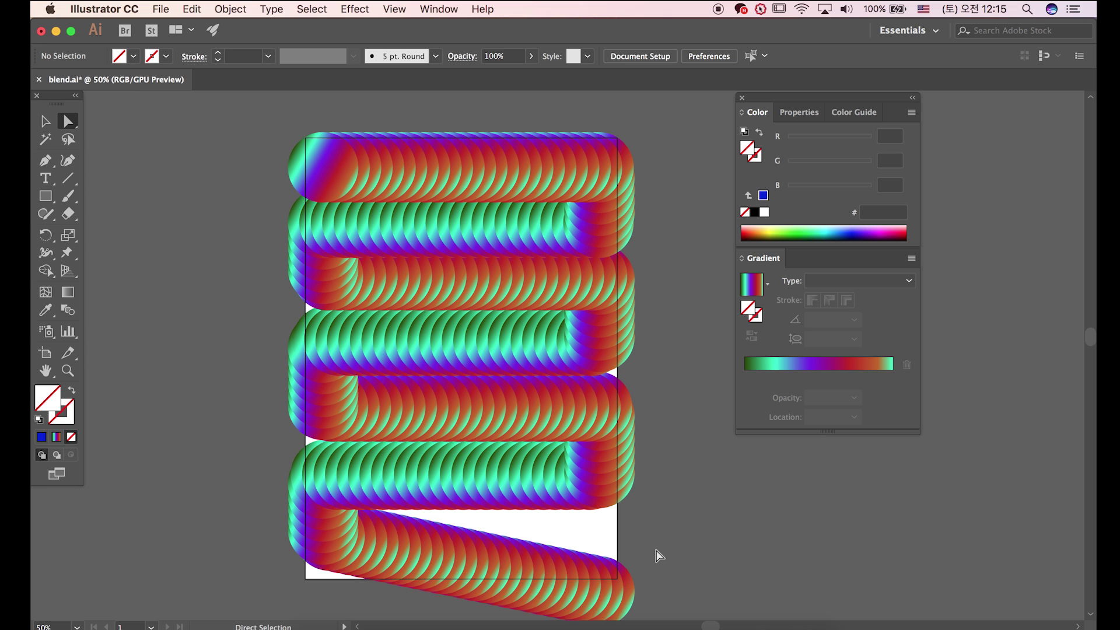
{"action": "key", "text": "super+z"}
{"action": "key", "text": "super+z"}
{"action": "left_click", "coordinate": [655, 552]}
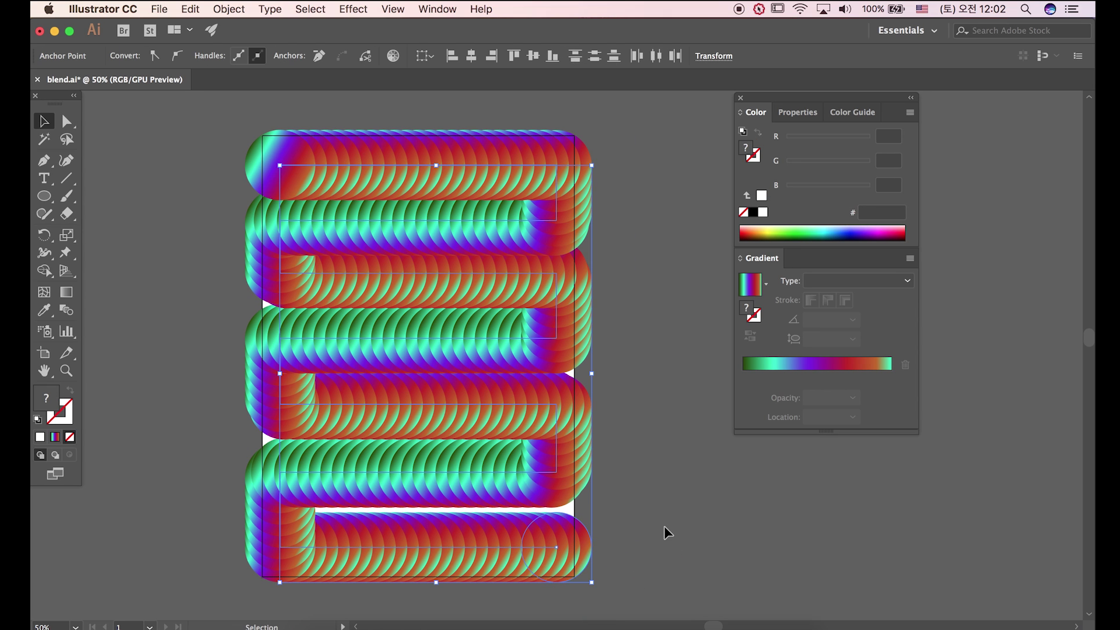
Align the zigzag blend with the artboard's upper left corner, scale it down proportionally to the artboard's width and centre it vertically
{"action": "left_click", "coordinate": [657, 517]}
{"action": "left_click_drag", "start_coordinate": [657, 518], "coordinate": [669, 541]}
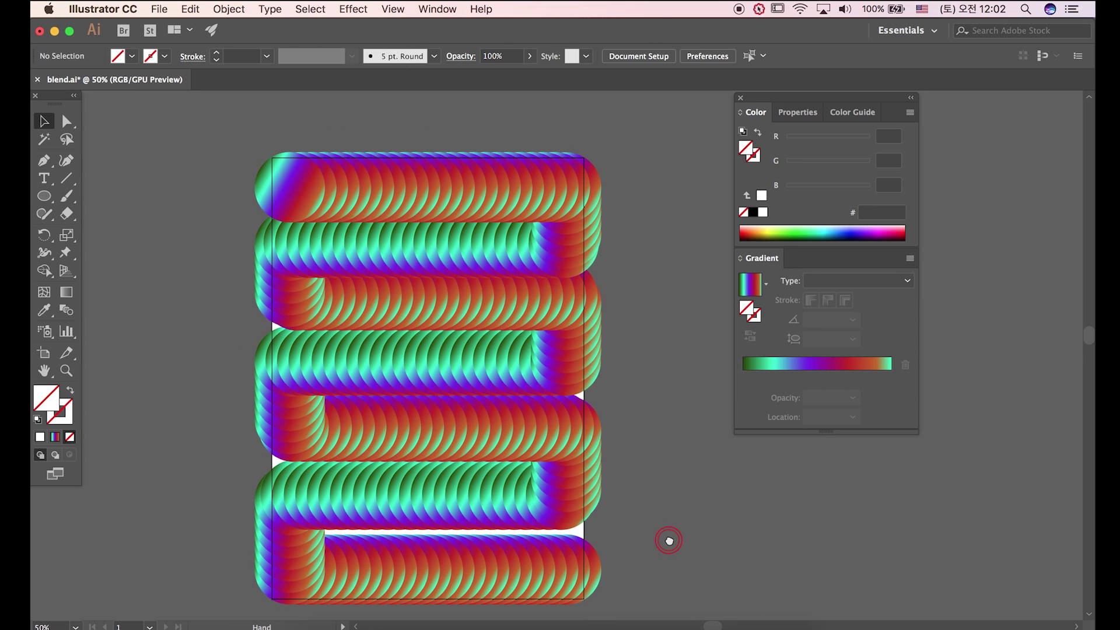
{"action": "left_click", "coordinate": [551, 478]}
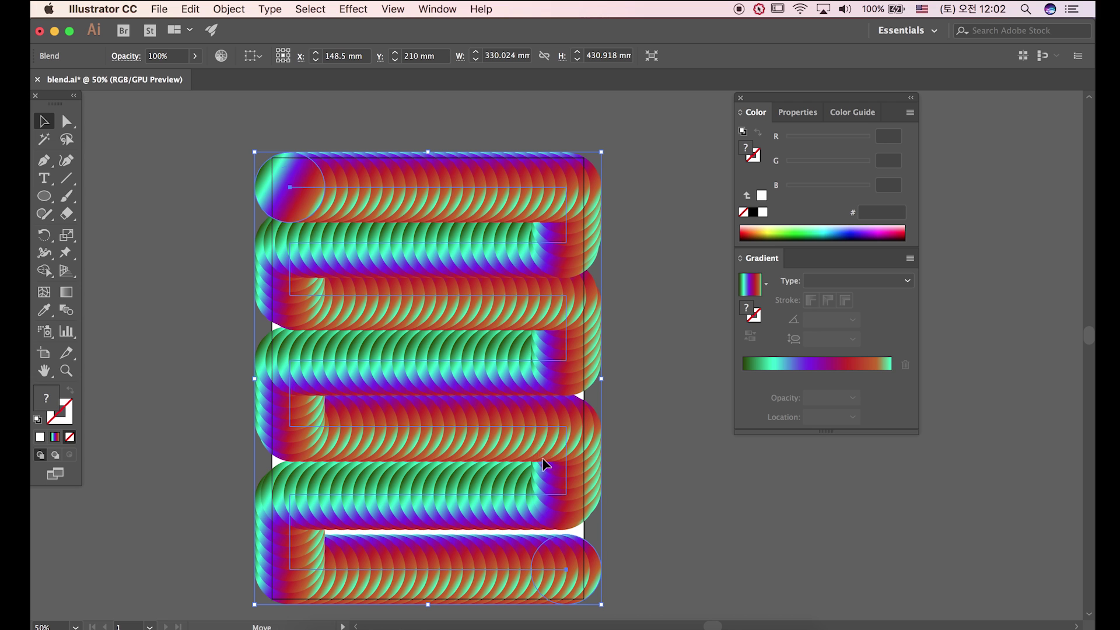
{"action": "mouse_move", "coordinate": [543, 464]}
{"action": "left_mouse_down"}
{"action": "mouse_move", "coordinate": [559, 464]}
{"action": "mouse_move", "coordinate": [550, 450]}
{"action": "left_mouse_up"}
{"action": "scroll", "coordinate": [550, 450], "scroll_direction": "down", "scroll_amount": 1}
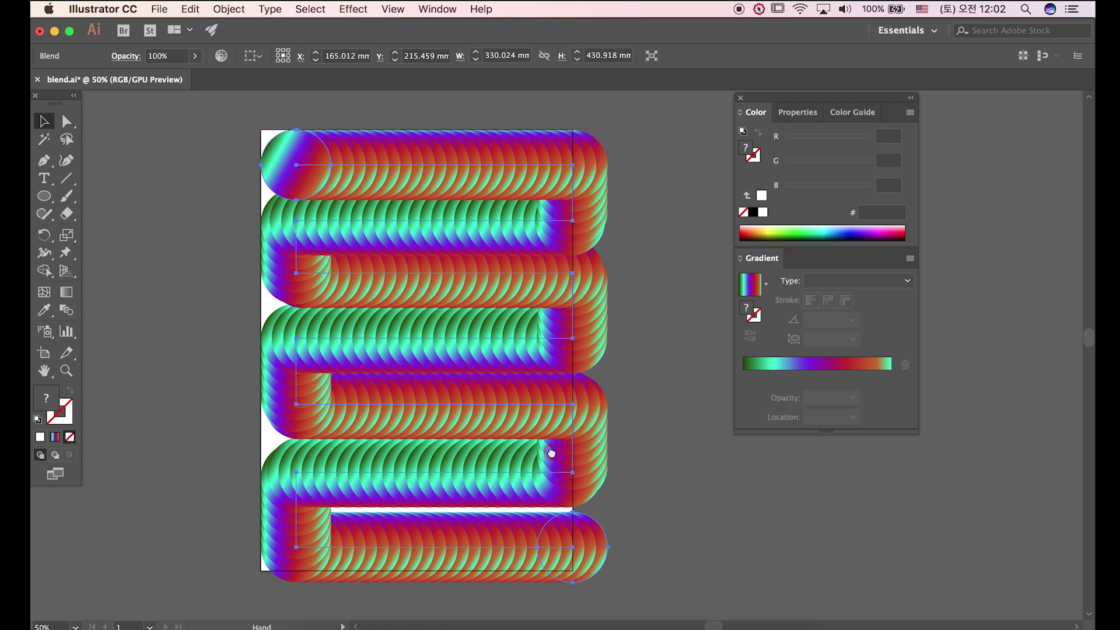
{"action": "left_click_drag", "start_coordinate": [606, 582], "coordinate": [574, 555]}
{"action": "left_click", "coordinate": [578, 556]}
{"action": "left_click_drag", "start_coordinate": [540, 446], "coordinate": [540, 464]}
{"action": "left_click", "coordinate": [631, 429]}
{"action": "left_click_drag", "start_coordinate": [632, 428], "coordinate": [655, 449]}
{"action": "scroll", "coordinate": [660, 439], "scroll_direction": "up", "scroll_amount": 1}
{"action": "scroll", "coordinate": [693, 484], "scroll_direction": "down", "scroll_amount": 1}
Draw a rectangle covering the whole artboard and fill it with blue 000bdd
{"action": "key", "text": "m"}
{"action": "left_click_drag", "start_coordinate": [286, 148], "coordinate": [598, 590]}
{"action": "key", "text": "v"}
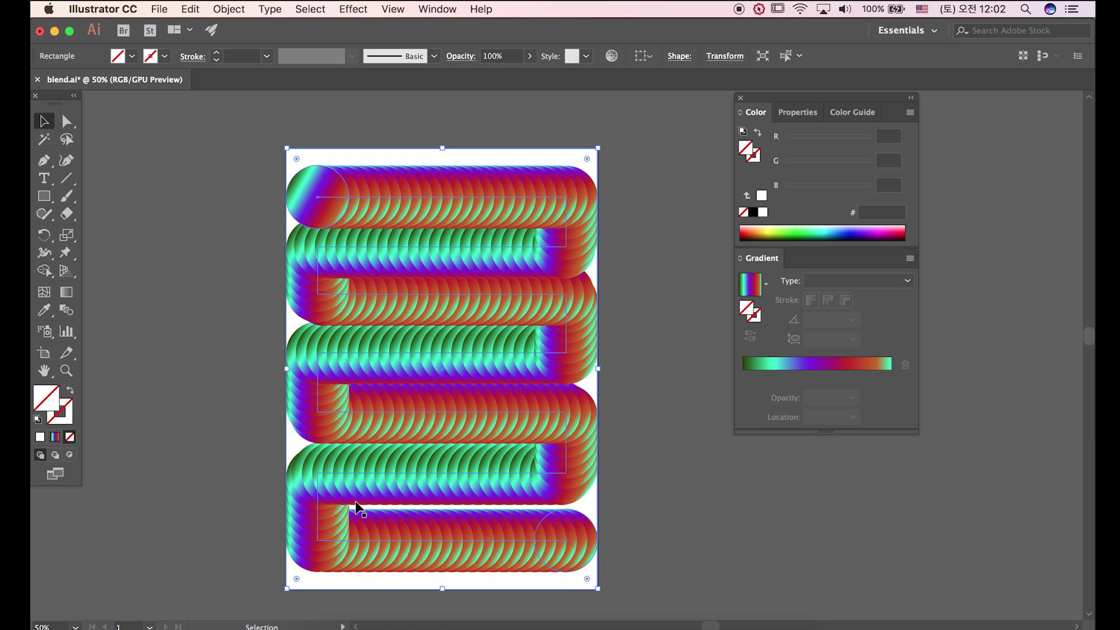
{"action": "double_click", "coordinate": [52, 403]}
{"action": "left_click", "coordinate": [248, 198]}
{"action": "left_click_drag", "start_coordinate": [220, 203], "coordinate": [233, 157]}
{"action": "left_click", "coordinate": [392, 138]}
Send the blue rectangle to the back behind the zigzag blend and deselect it
{"action": "right_click", "coordinate": [508, 234]}
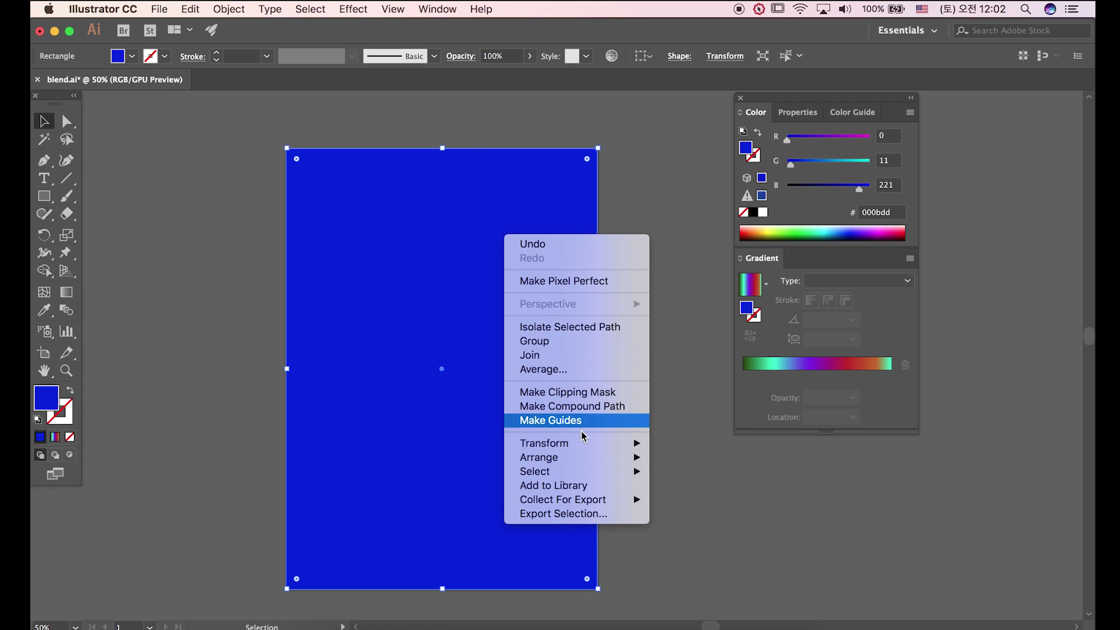
{"action": "left_click", "coordinate": [700, 505]}
{"action": "left_click", "coordinate": [641, 432]}
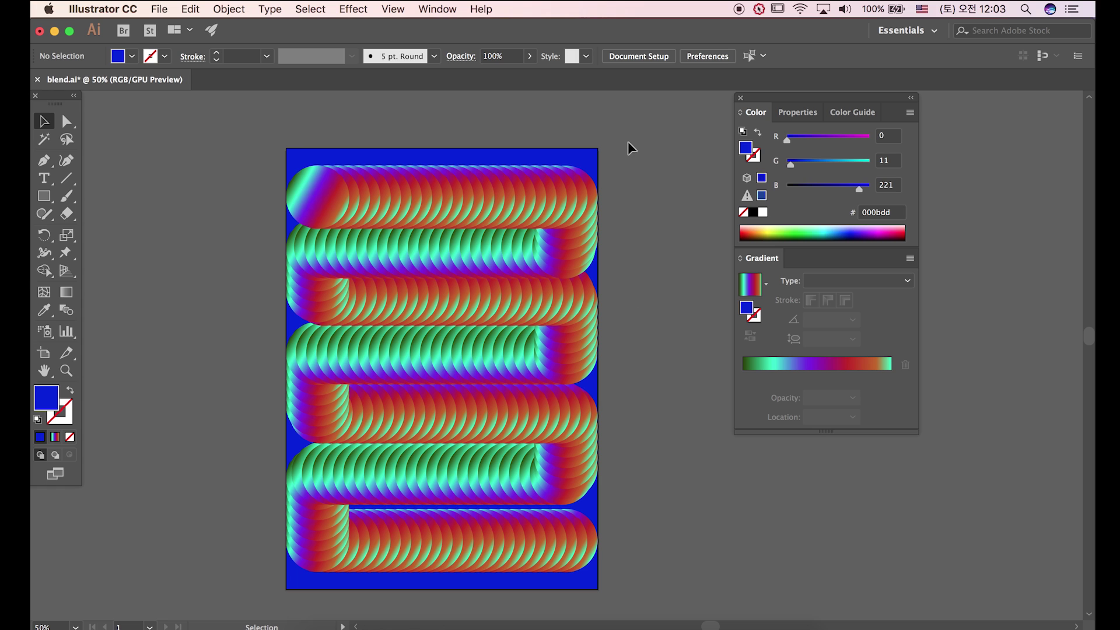
Select all the artwork, show the Libraries panel and add the selection to the library as a graphic
{"action": "key", "text": "super+a"}
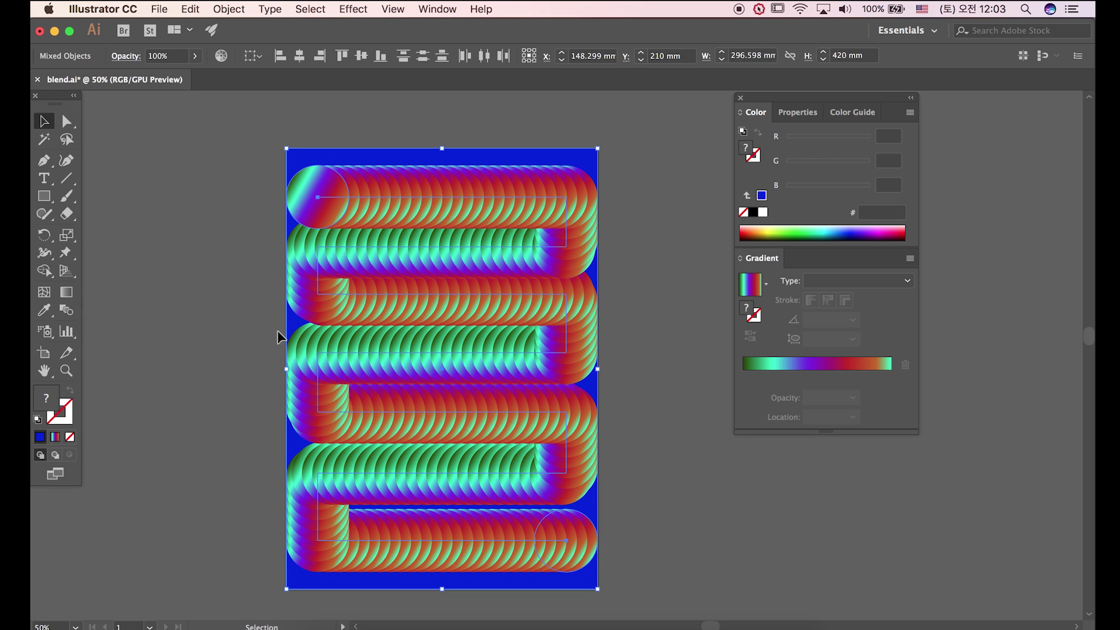
{"action": "left_click", "coordinate": [437, 9]}
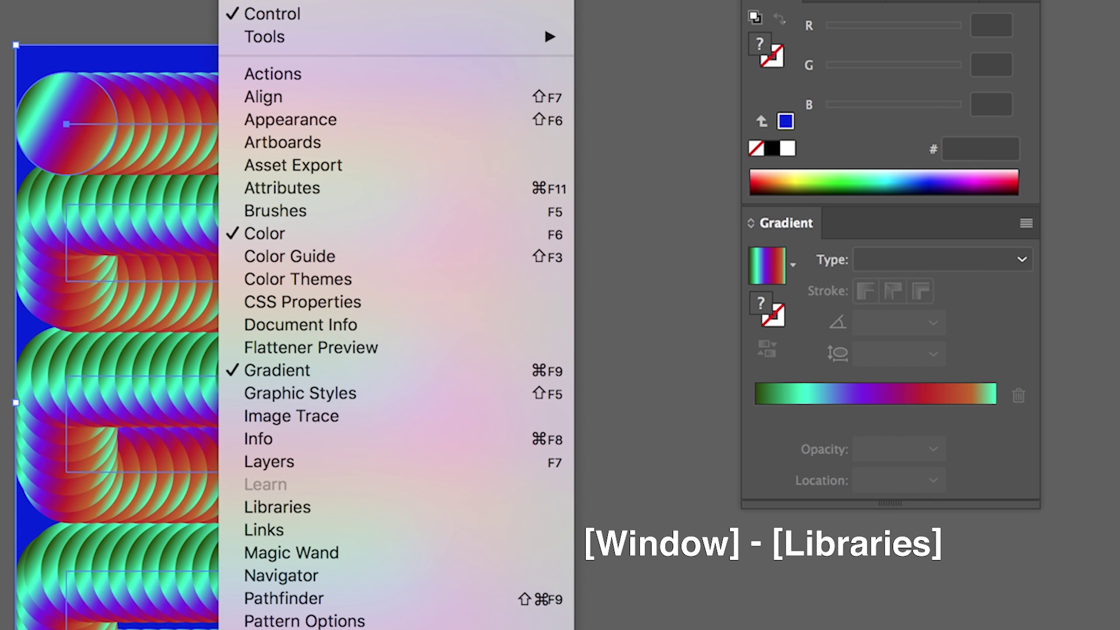
{"action": "left_click", "coordinate": [328, 508]}
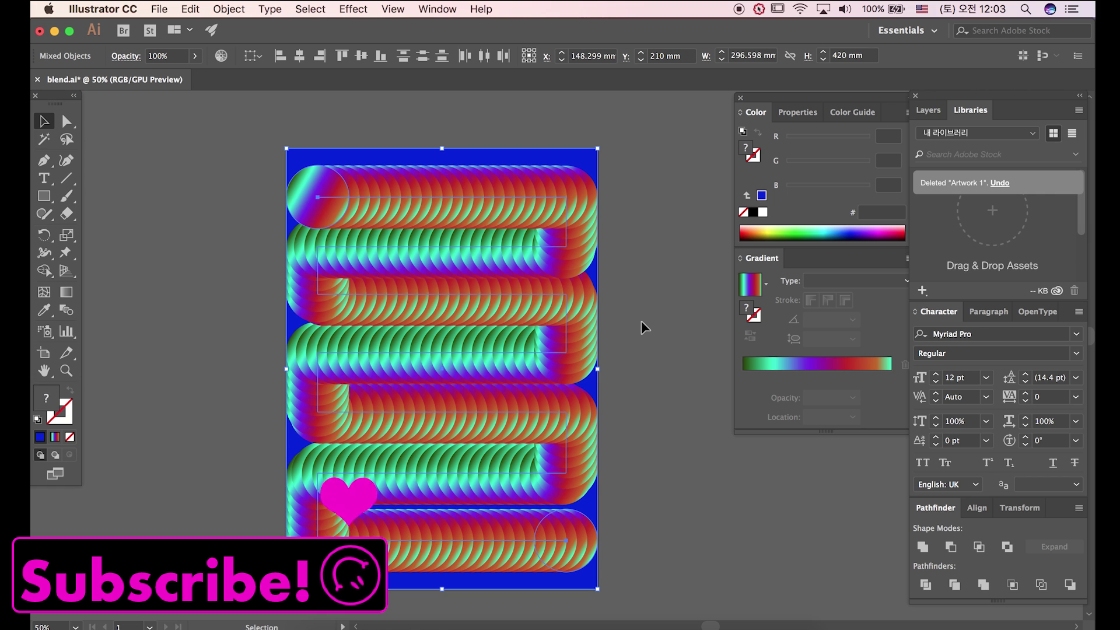
{"action": "left_click_drag", "start_coordinate": [557, 274], "coordinate": [975, 253]}
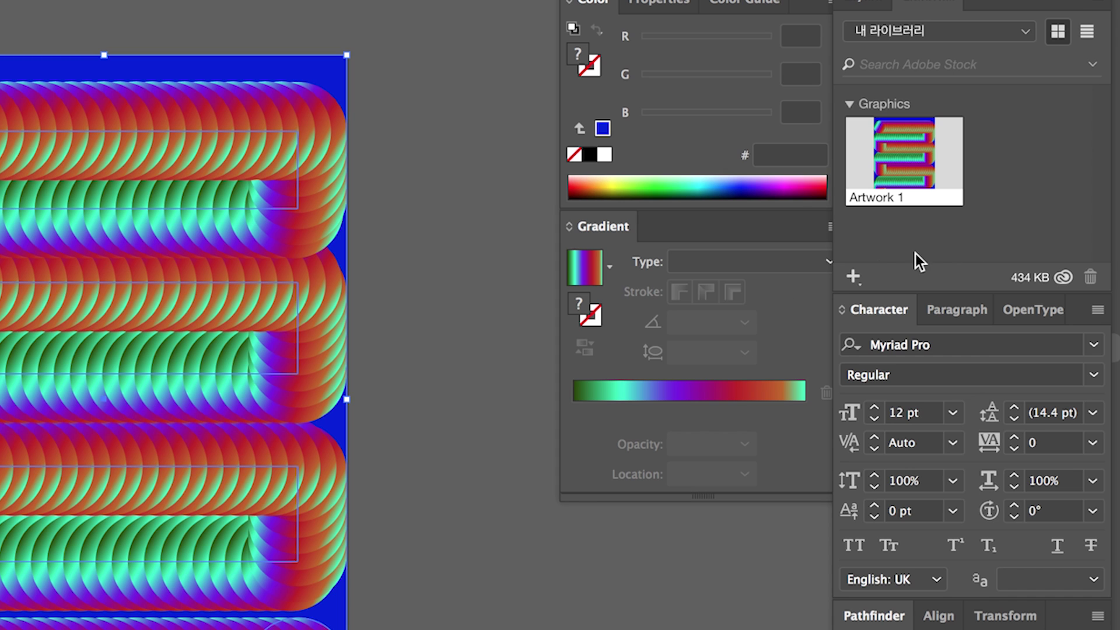
Switch to Photoshop, place the library graphic Artwork 1 onto the blank 297 x 420 mm document and collapse the library
{"action": "left_click", "coordinate": [418, 613]}
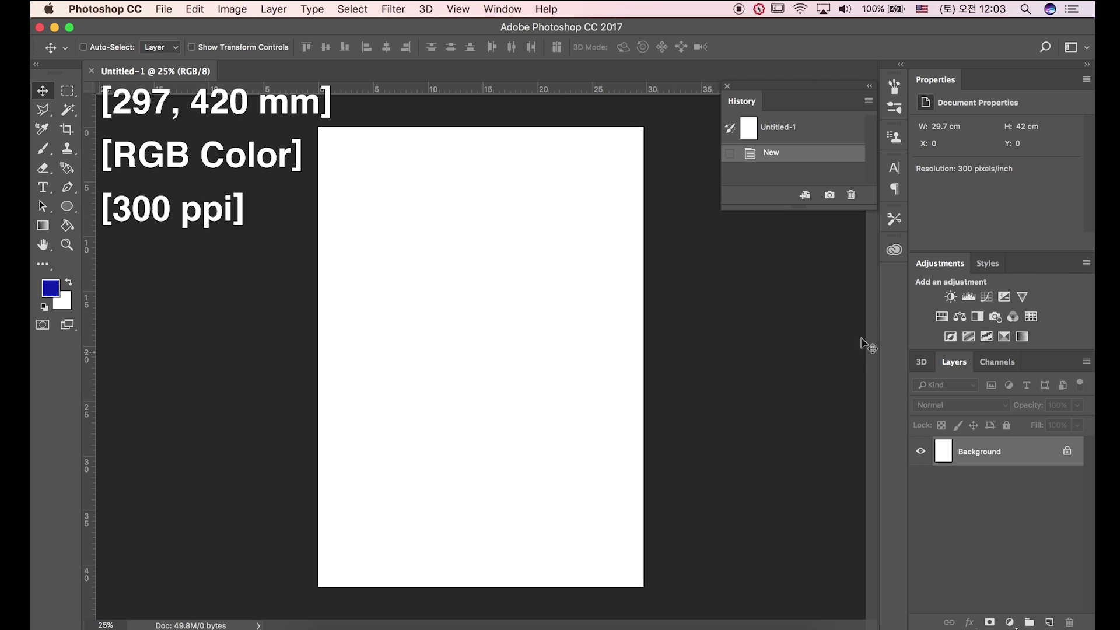
{"action": "left_click", "coordinate": [896, 252]}
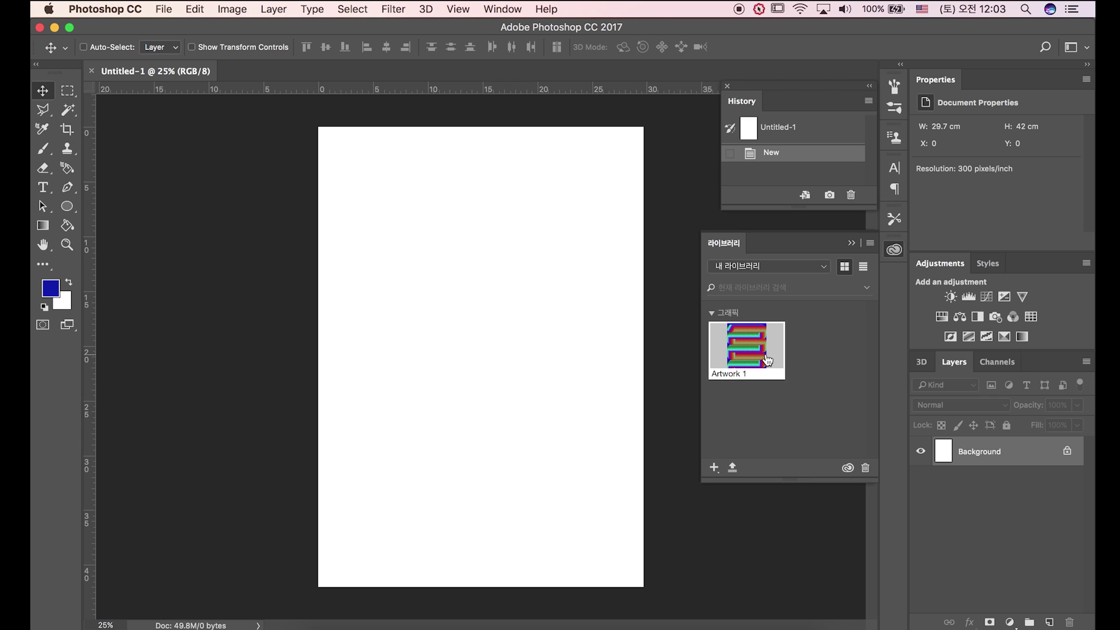
{"action": "left_click_drag", "start_coordinate": [767, 361], "coordinate": [494, 352]}
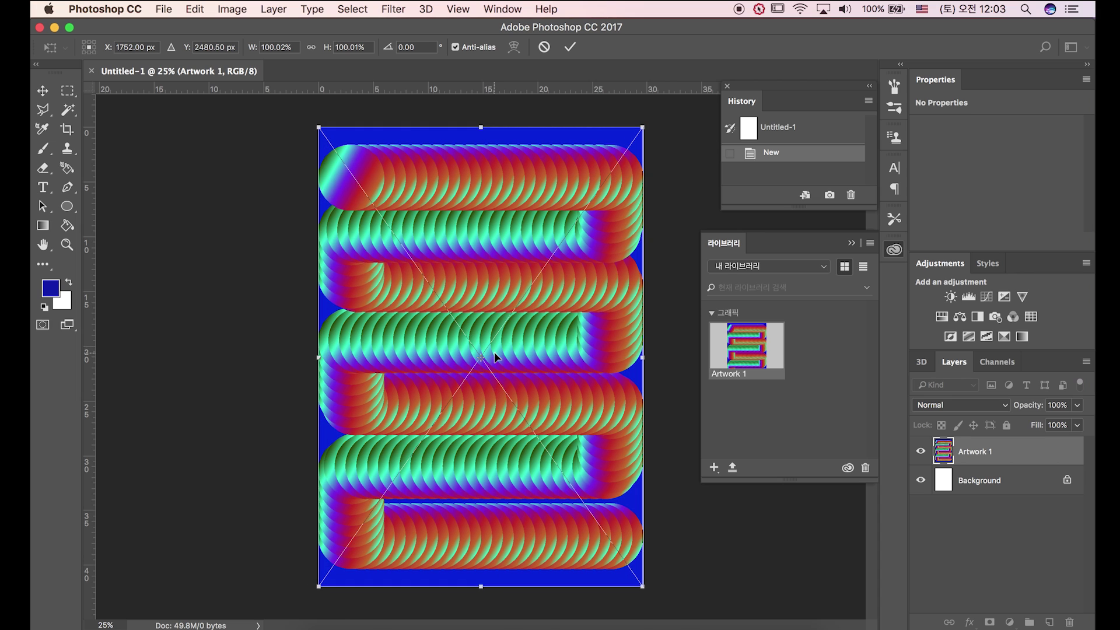
{"action": "key", "text": "Return"}
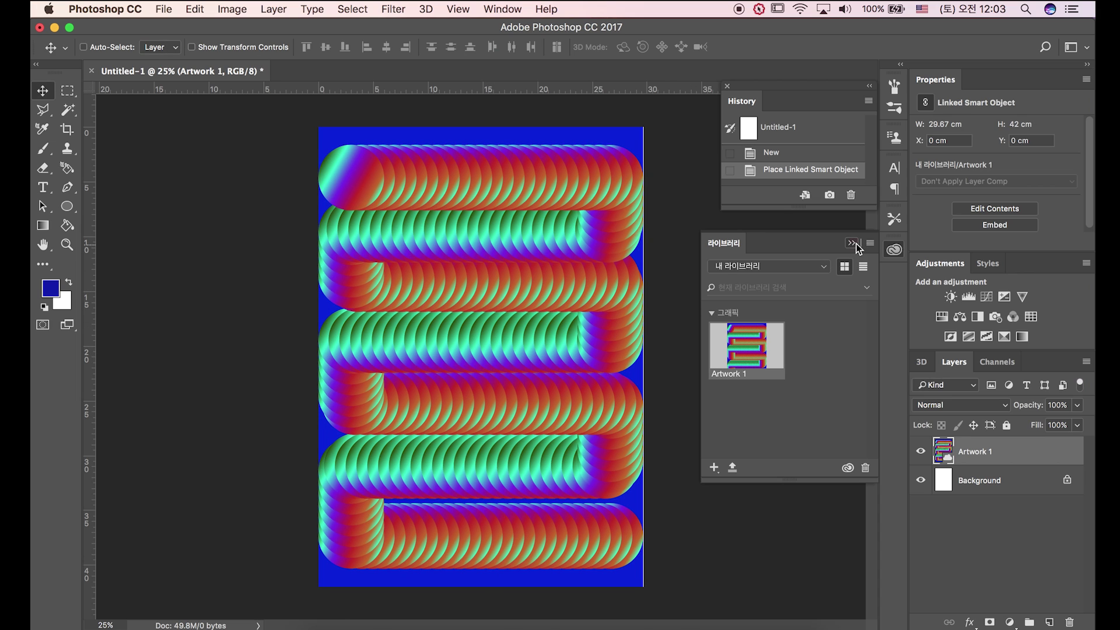
{"action": "left_click", "coordinate": [853, 242]}
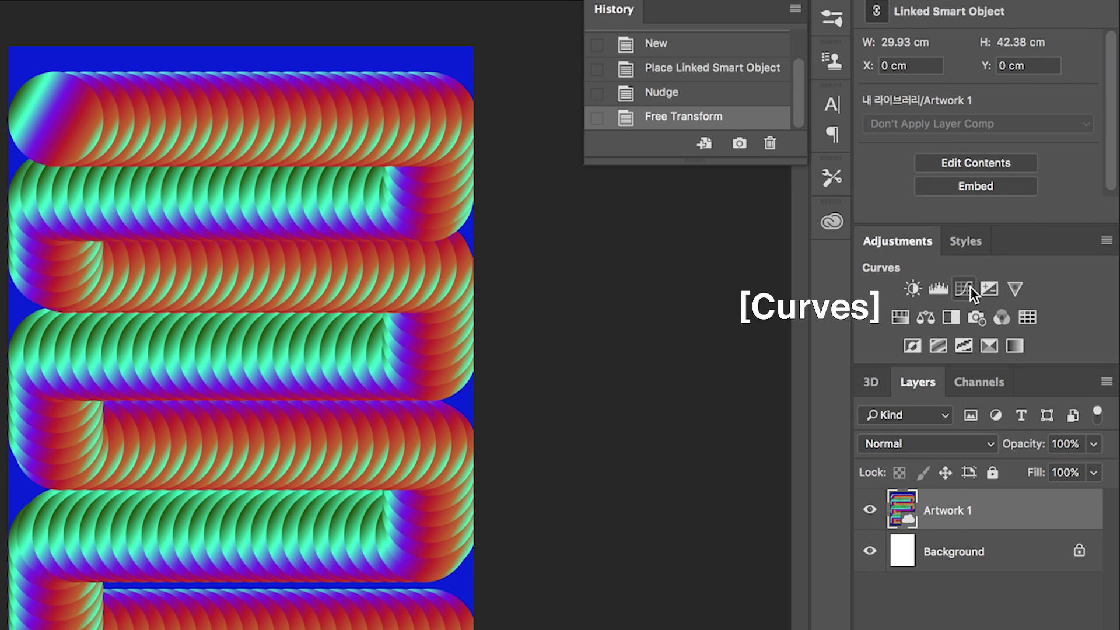
Add a Curves adjustment layer above Artwork 1 and increase contrast by raising the highlights and lowering the shadows
{"action": "left_click", "coordinate": [986, 298]}
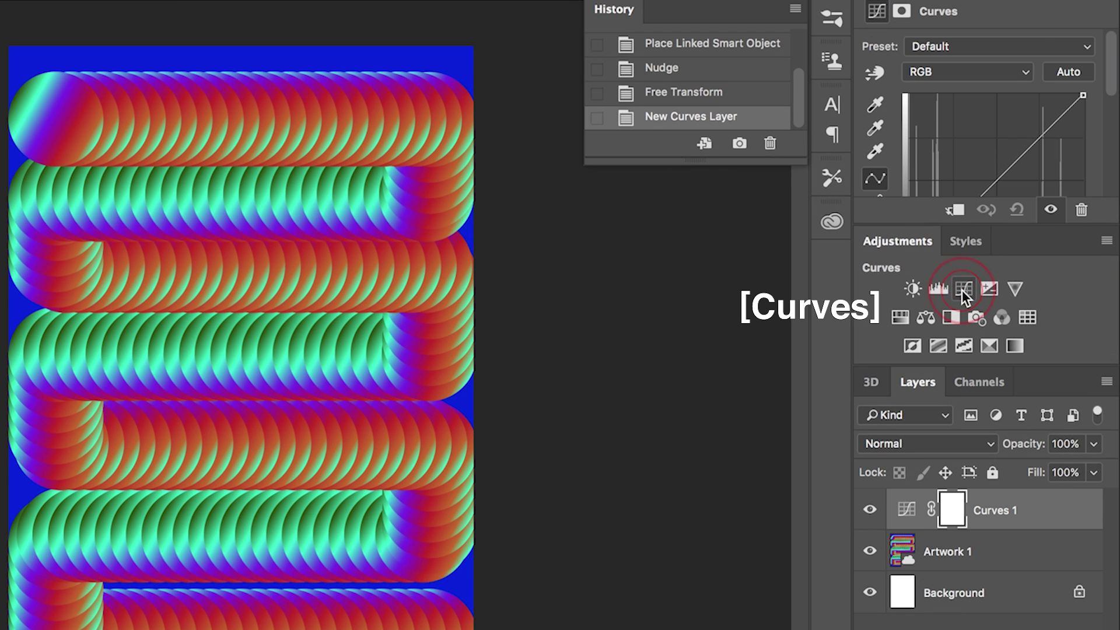
{"action": "left_click_drag", "start_coordinate": [1047, 133], "coordinate": [1038, 128]}
{"action": "scroll", "coordinate": [1027, 142], "scroll_direction": "down", "scroll_amount": 3}
{"action": "left_click_drag", "start_coordinate": [965, 101], "coordinate": [964, 111]}
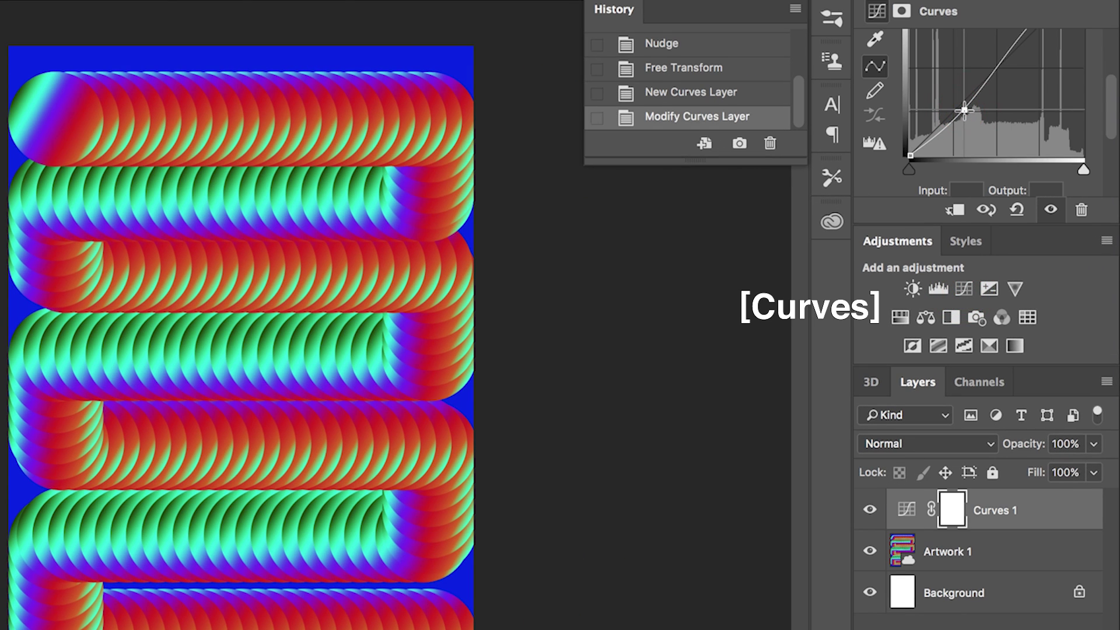
{"action": "left_click", "coordinate": [990, 523]}
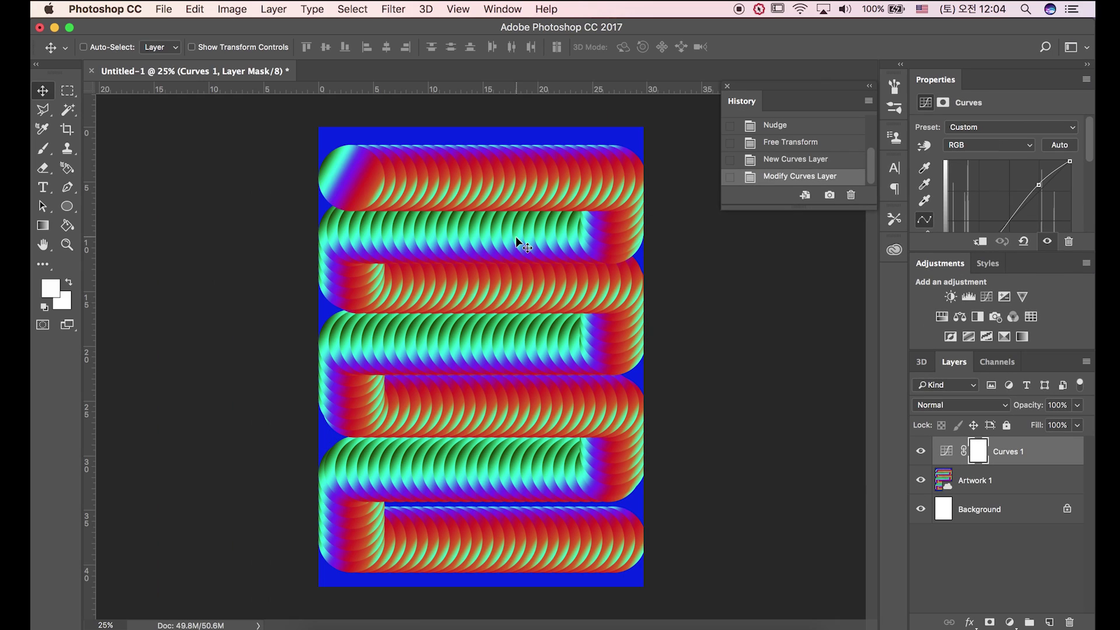
Create a new layer in Soft Light mode filled with the Soft-Light-neutral color (50% gray)
{"action": "left_click", "coordinate": [282, 10]}
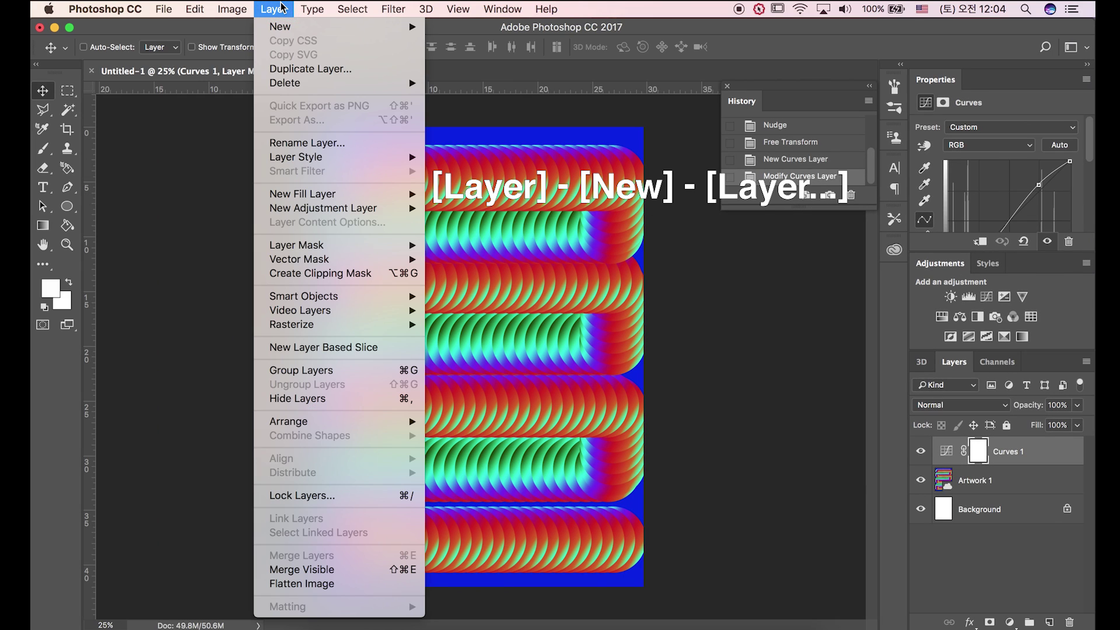
{"action": "left_click", "coordinate": [281, 13]}
{"action": "left_click", "coordinate": [282, 14]}
{"action": "mouse_move", "coordinate": [286, 32]}
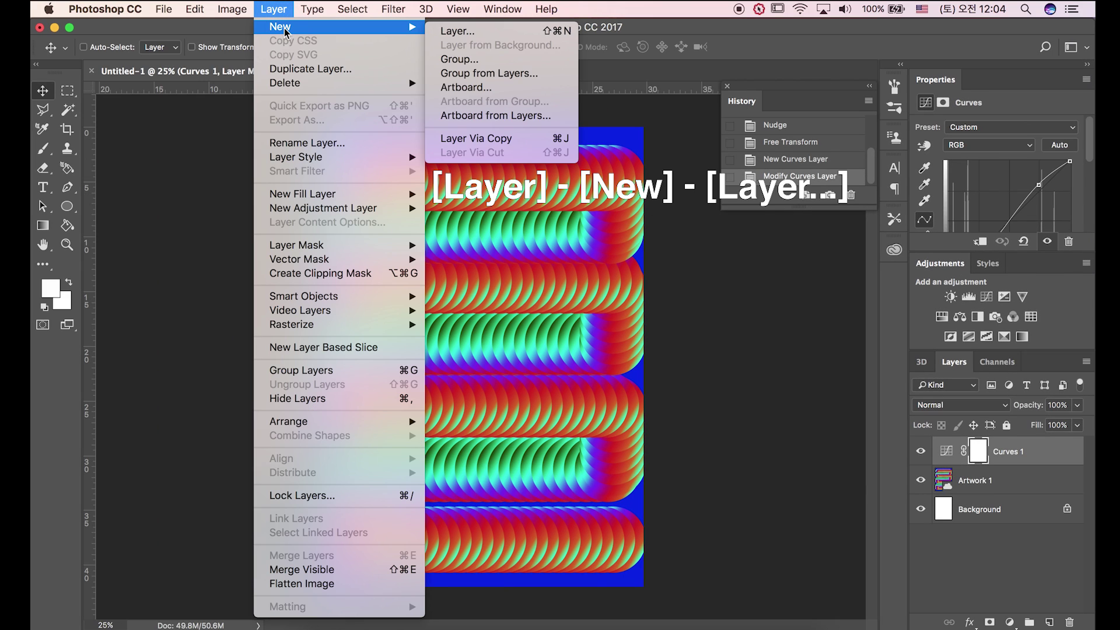
{"action": "left_click", "coordinate": [457, 30]}
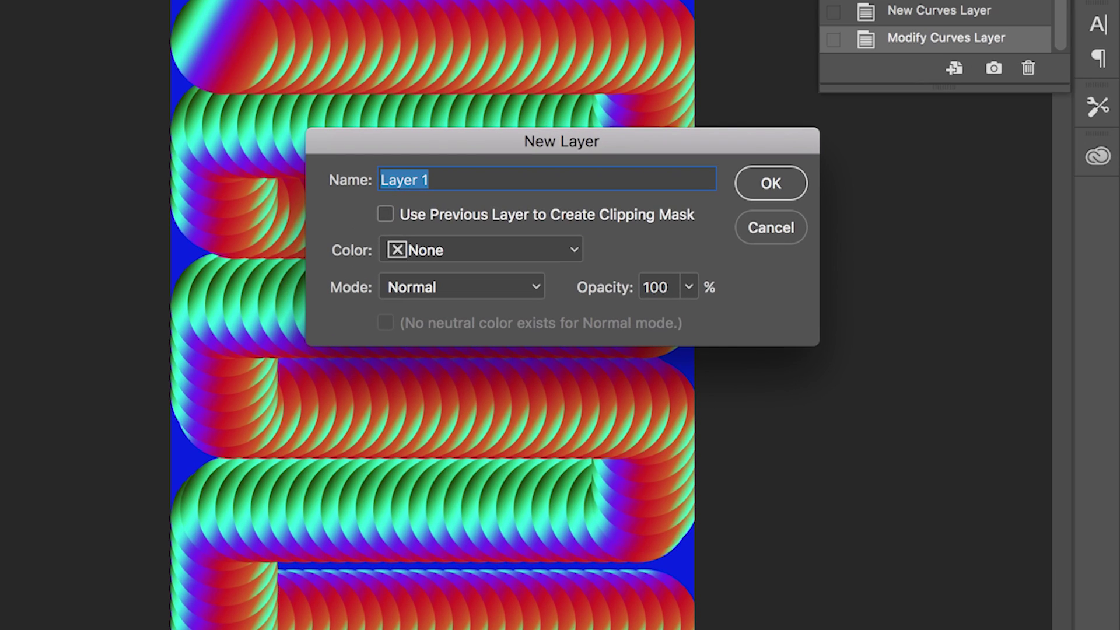
{"action": "left_click", "coordinate": [511, 289]}
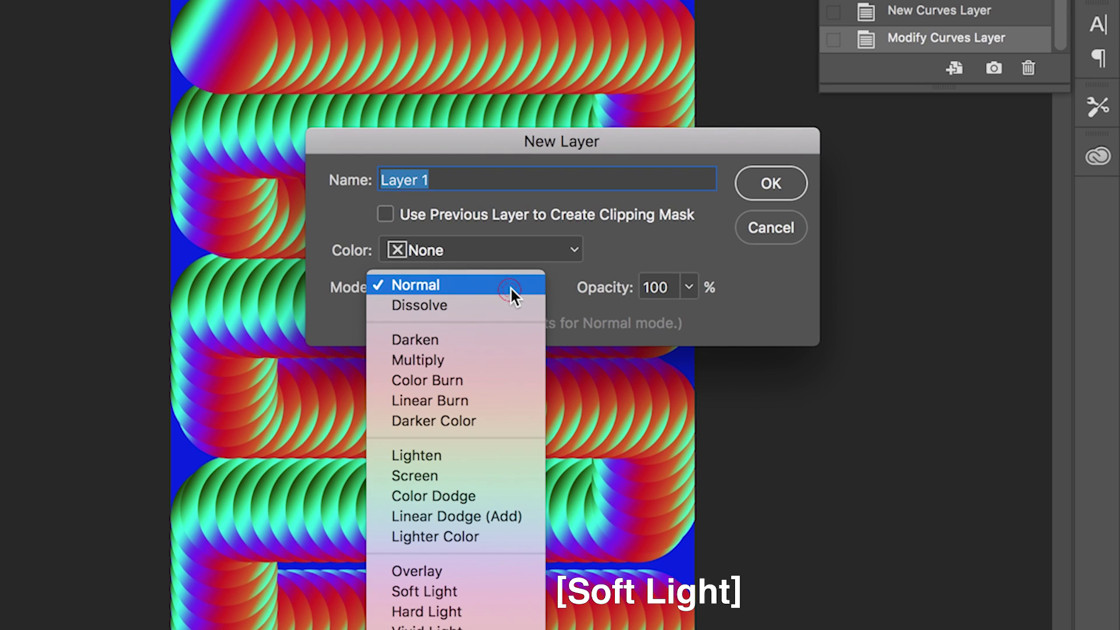
{"action": "left_click", "coordinate": [485, 590]}
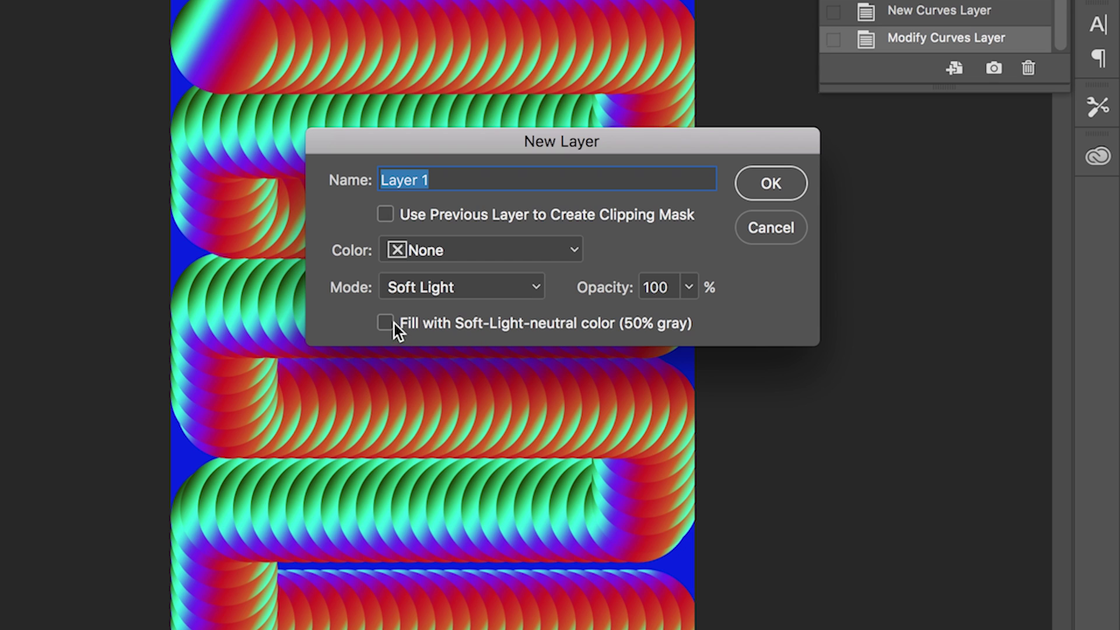
{"action": "left_click", "coordinate": [394, 323]}
{"action": "left_click", "coordinate": [758, 195]}
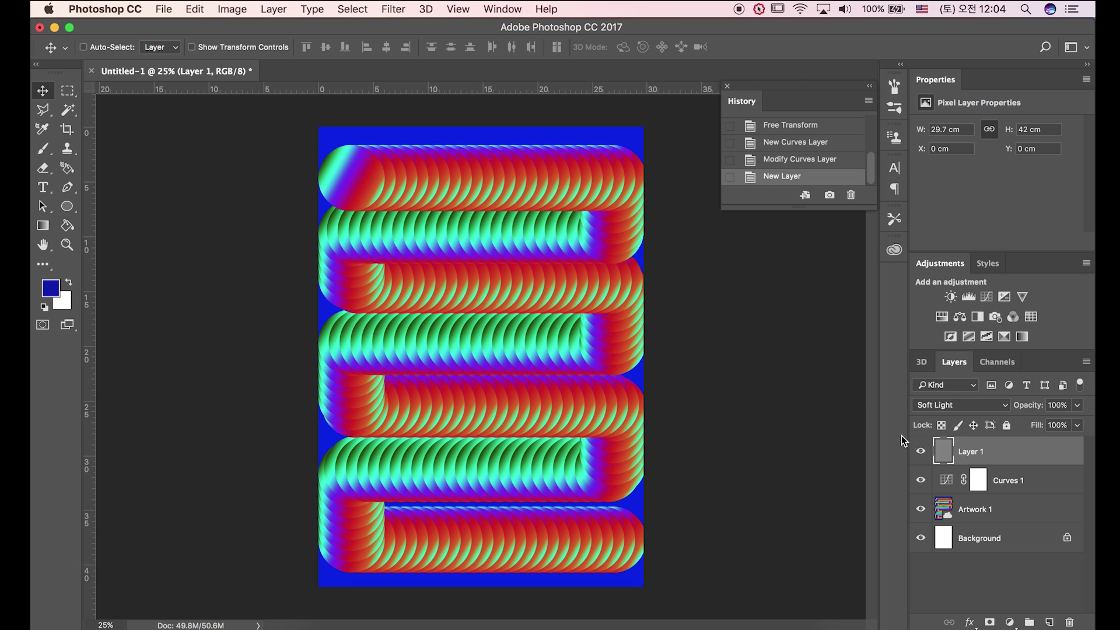
Hide the layers beneath the gray Soft Light layer to examine it alone, and show them again
{"action": "left_click_drag", "start_coordinate": [923, 488], "coordinate": [915, 557]}
{"action": "left_click", "coordinate": [918, 535]}
{"action": "left_click", "coordinate": [918, 503]}
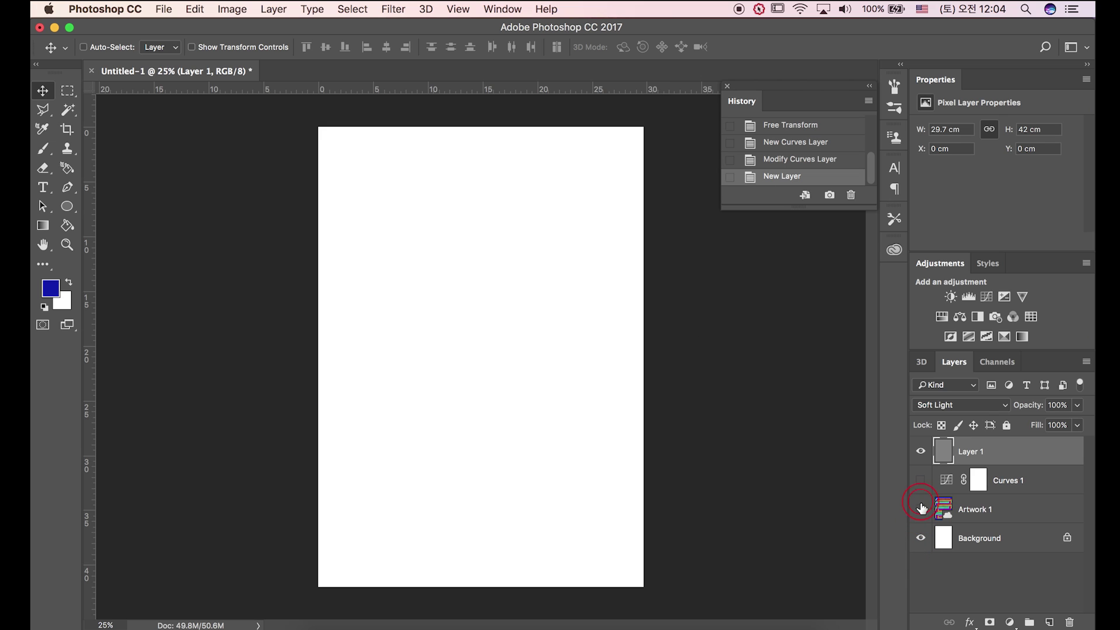
{"action": "left_click", "coordinate": [921, 477]}
{"action": "left_click", "coordinate": [922, 480]}
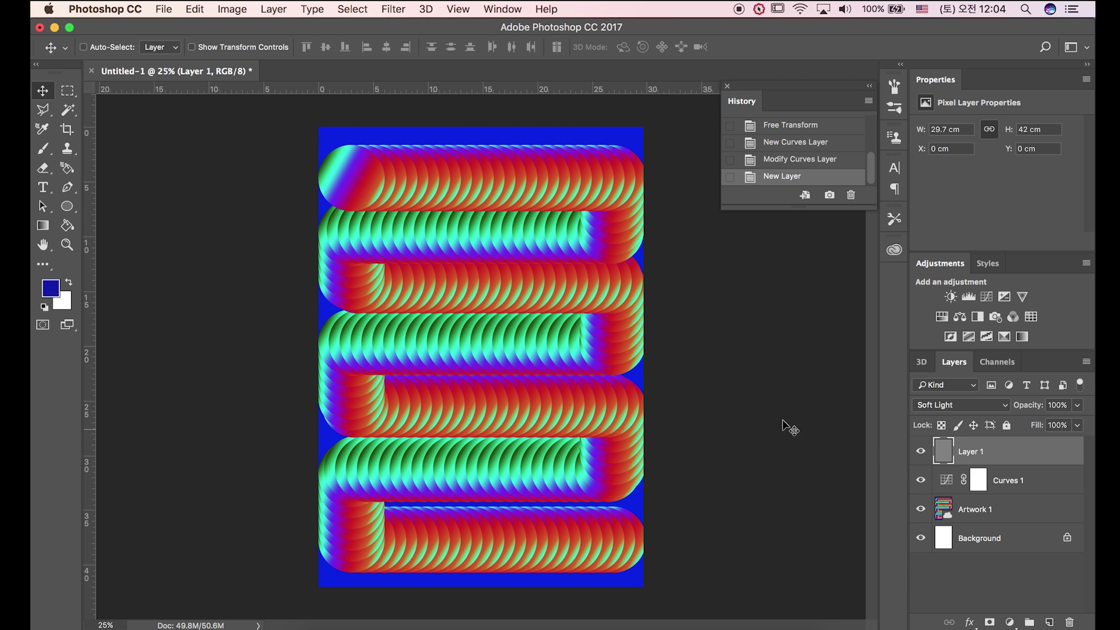
Open the Add Noise filter for the gray Soft Light layer and preview its effect on the enlarged artwork
{"action": "left_click", "coordinate": [401, 11]}
{"action": "mouse_move", "coordinate": [432, 232]}
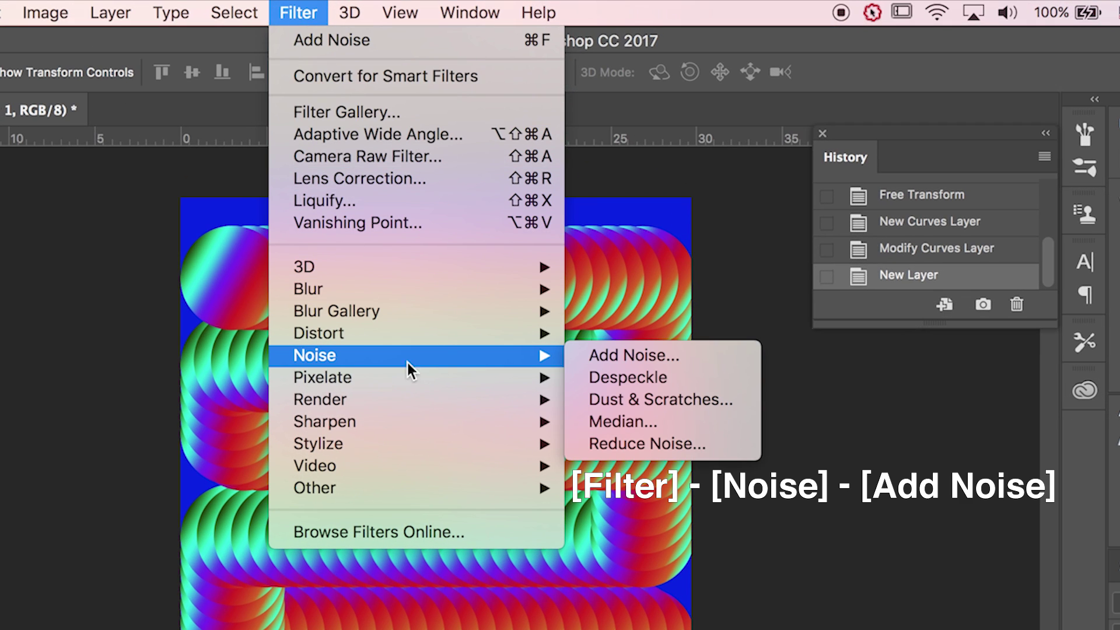
{"action": "left_click", "coordinate": [609, 356]}
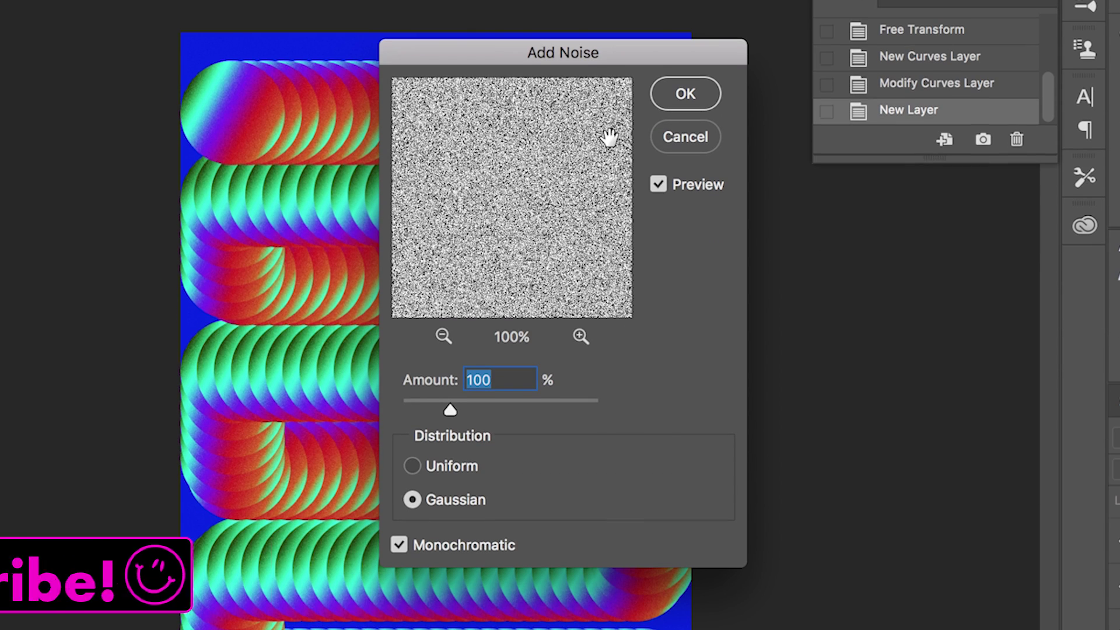
{"action": "left_click_drag", "start_coordinate": [605, 65], "coordinate": [757, 60]}
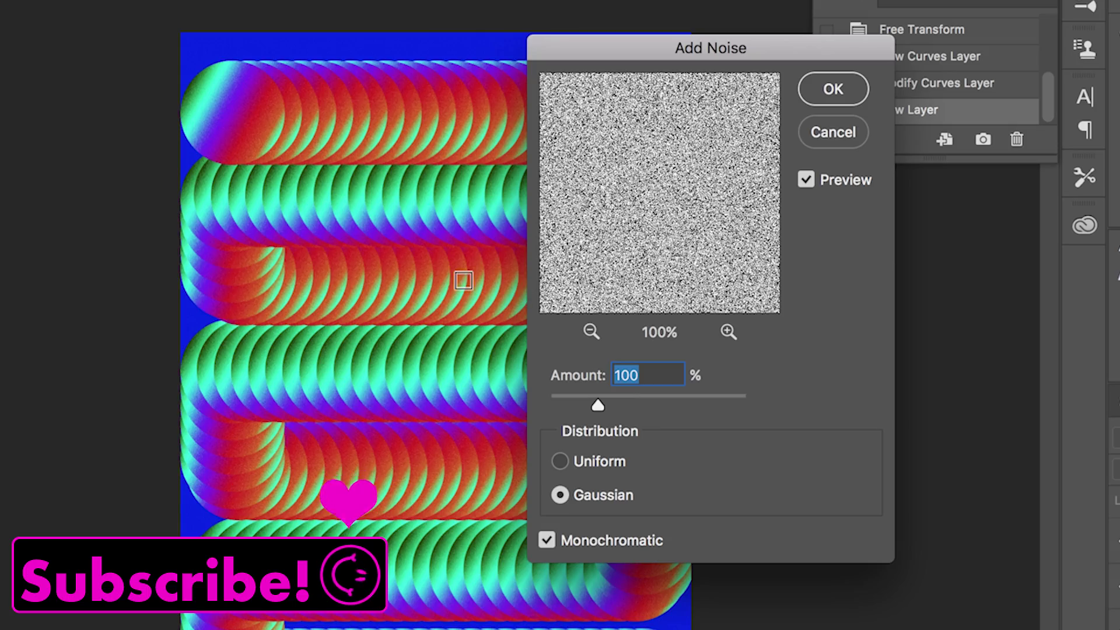
{"action": "left_click", "coordinate": [440, 284], "text": "super"}
{"action": "left_click", "coordinate": [441, 283], "text": "super"}
{"action": "left_click", "coordinate": [441, 283], "text": "super"}
{"action": "left_click", "coordinate": [441, 284], "text": "super"}
{"action": "left_click", "coordinate": [440, 283], "text": "super"}
{"action": "left_click", "coordinate": [441, 283], "text": "alt"}
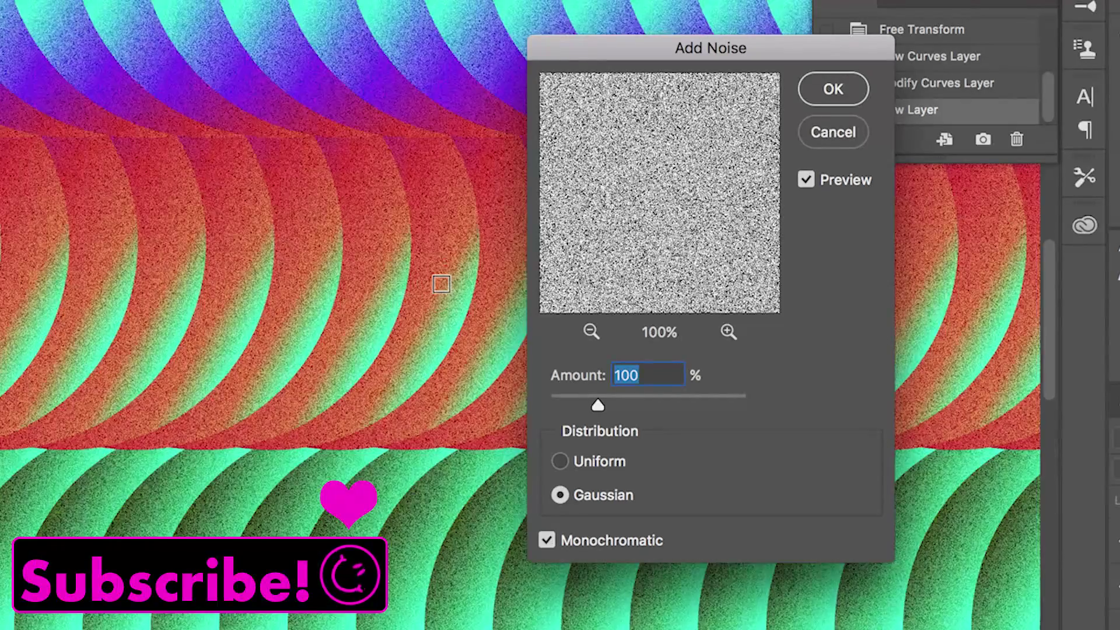
Compare colored with monochromatic noise, and apply 100% Gaussian noise with Monochromatic enabled to Layer 1
{"action": "left_click", "coordinate": [553, 542]}
{"action": "scroll", "coordinate": [344, 238], "scroll_direction": "up", "scroll_amount": 5}
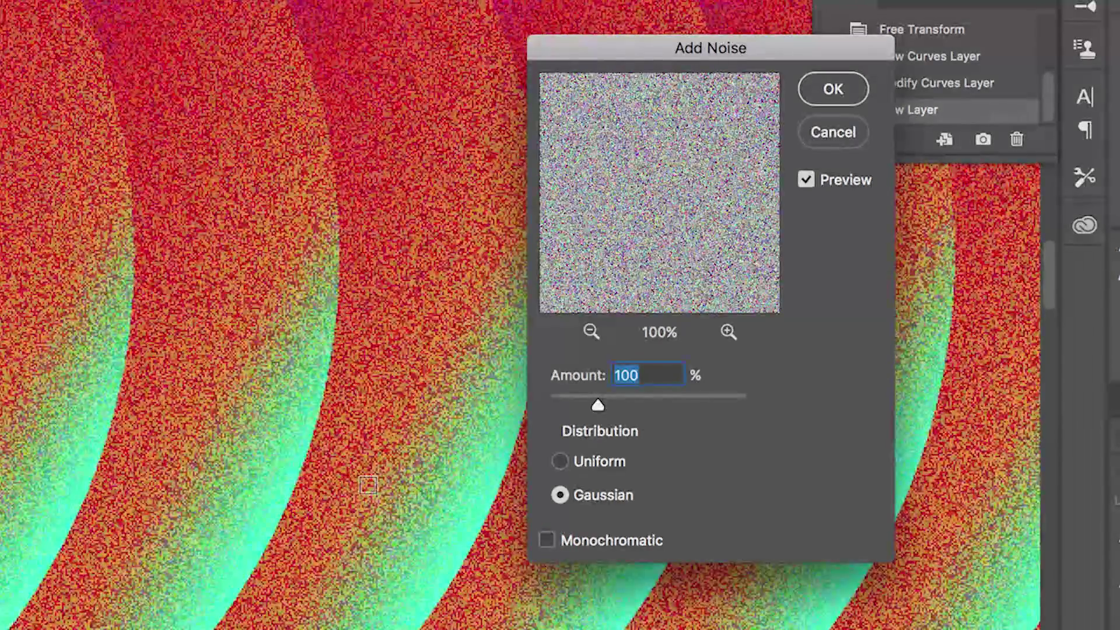
{"action": "left_click", "coordinate": [549, 537]}
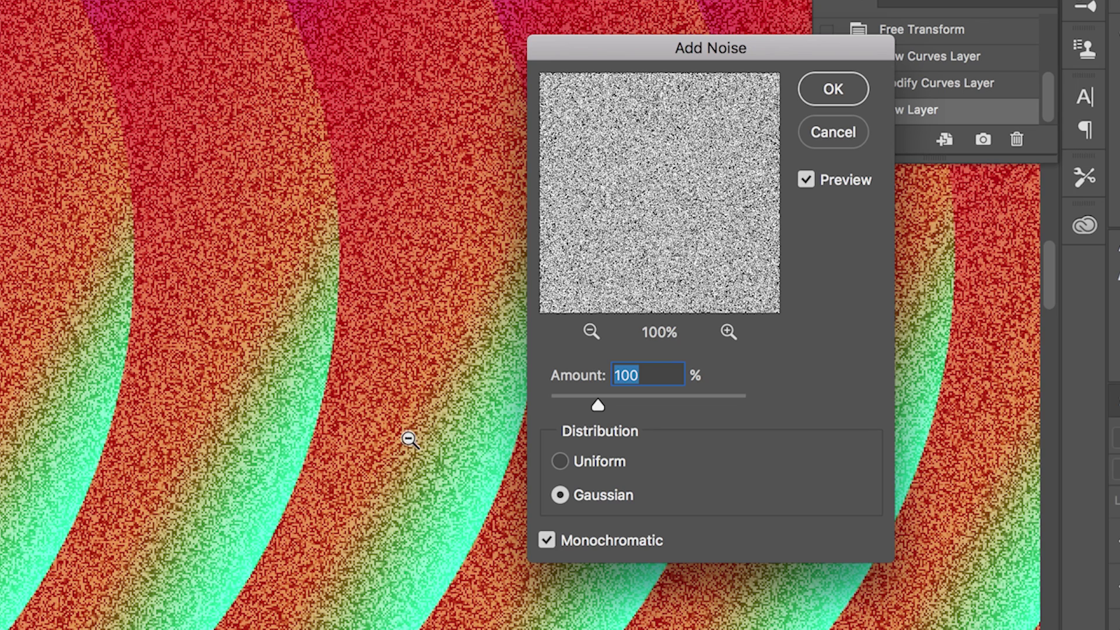
{"action": "left_click", "coordinate": [401, 426], "text": "alt"}
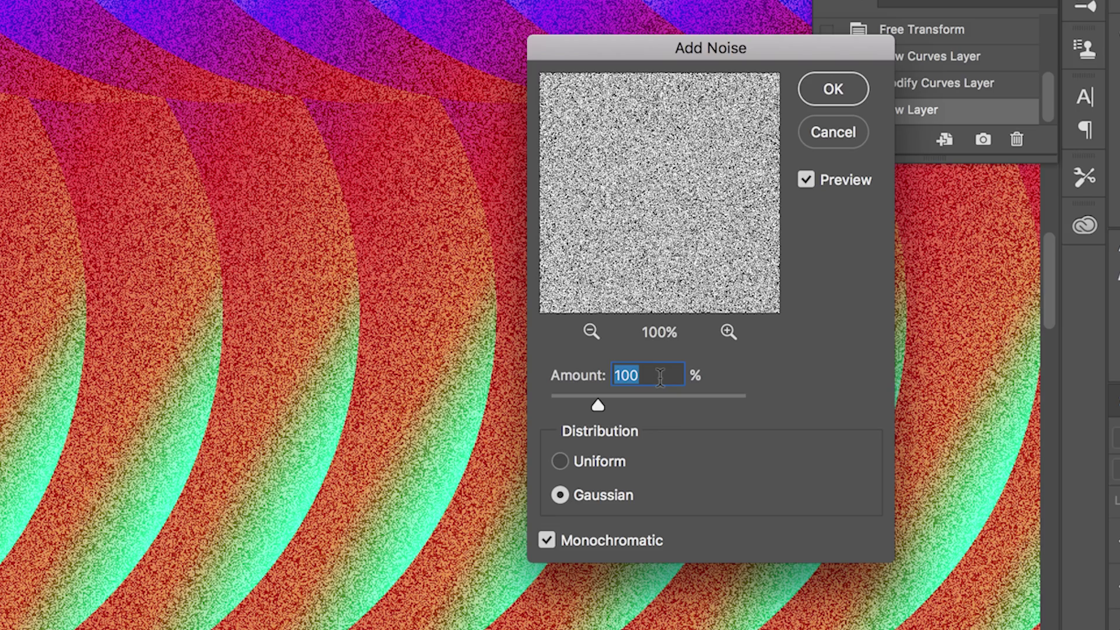
{"action": "left_click", "coordinate": [830, 92]}
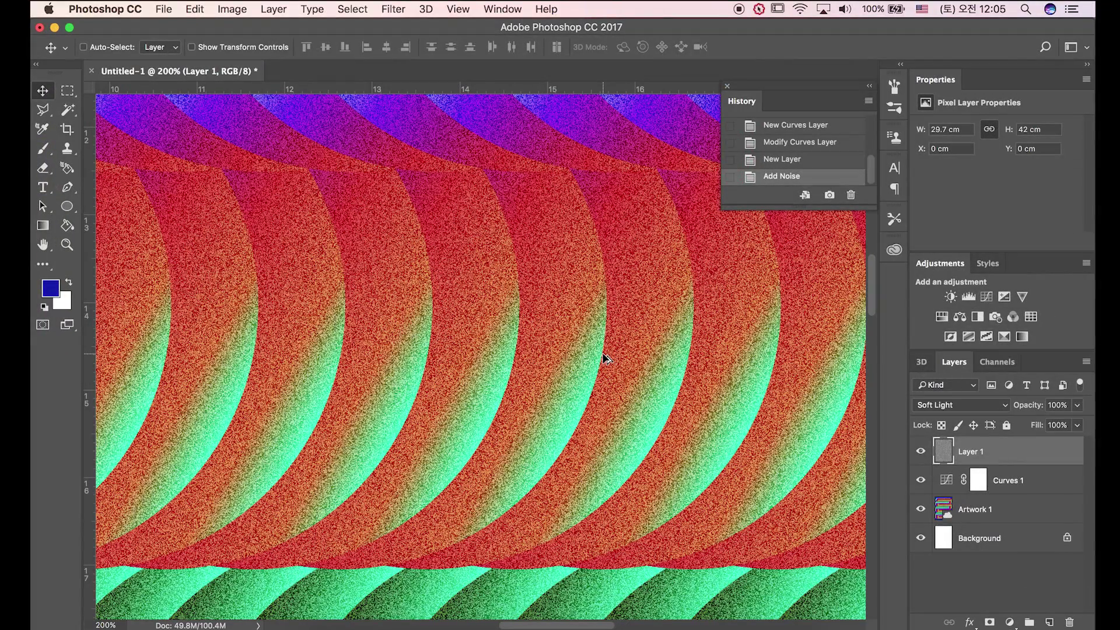
Examine the noise texture over the whole poster and up close along the zigzag bands
{"action": "left_click", "coordinate": [603, 356]}
{"action": "scroll", "coordinate": [604, 357], "scroll_direction": "down", "scroll_amount": 5}
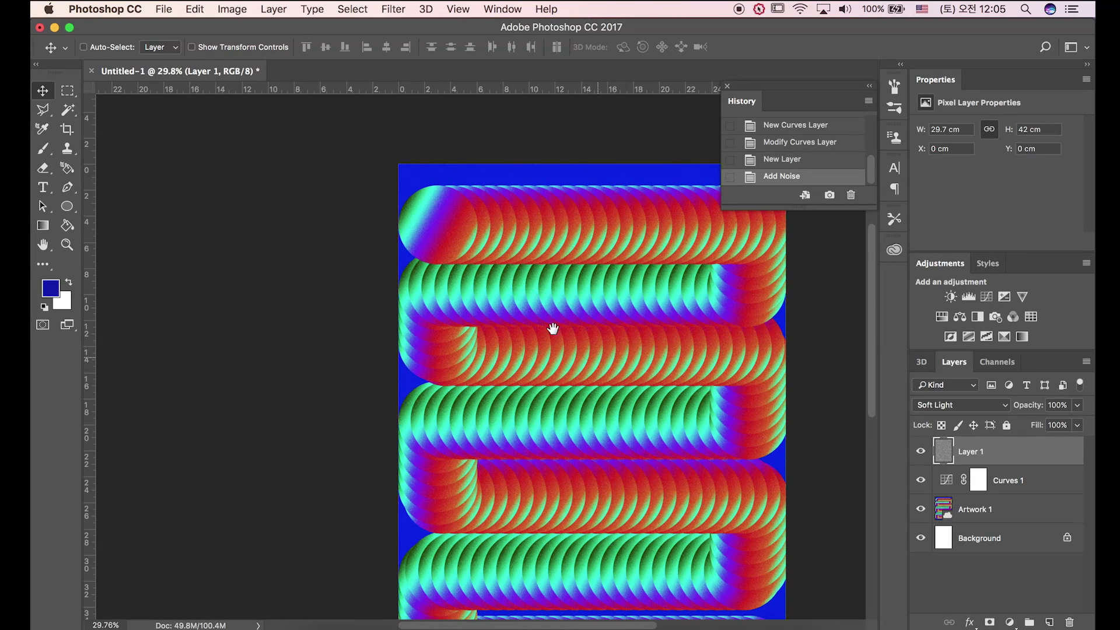
{"action": "left_click_drag", "start_coordinate": [553, 329], "coordinate": [486, 278]}
{"action": "key", "text": "super+0"}
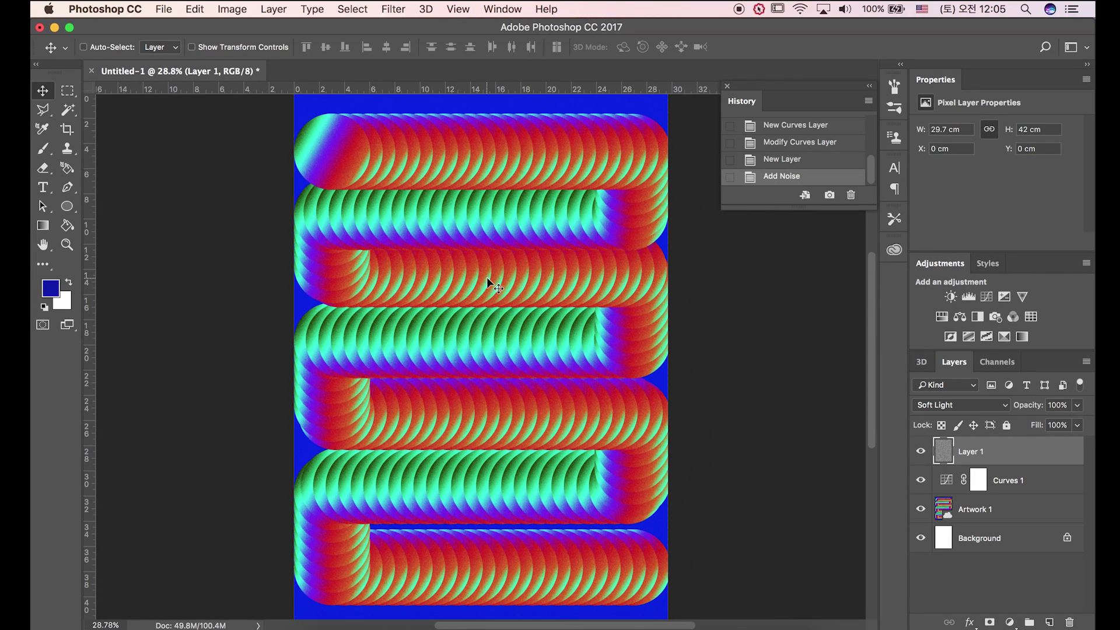
{"action": "scroll", "coordinate": [492, 327], "scroll_direction": "up", "scroll_amount": 3}
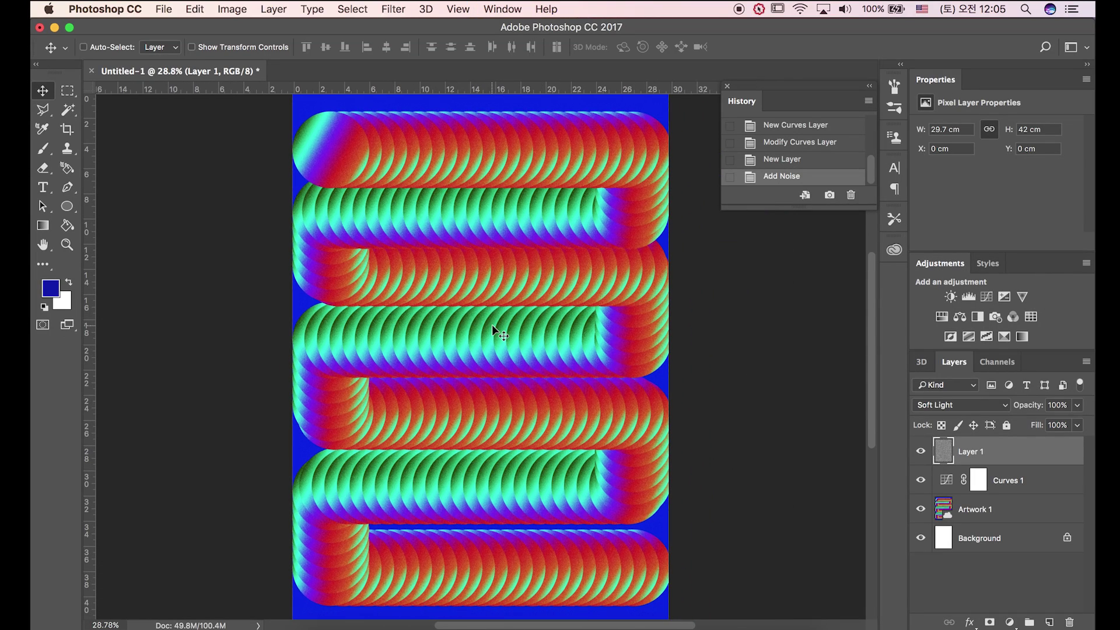
{"action": "scroll", "coordinate": [493, 326], "scroll_direction": "up", "scroll_amount": 5}
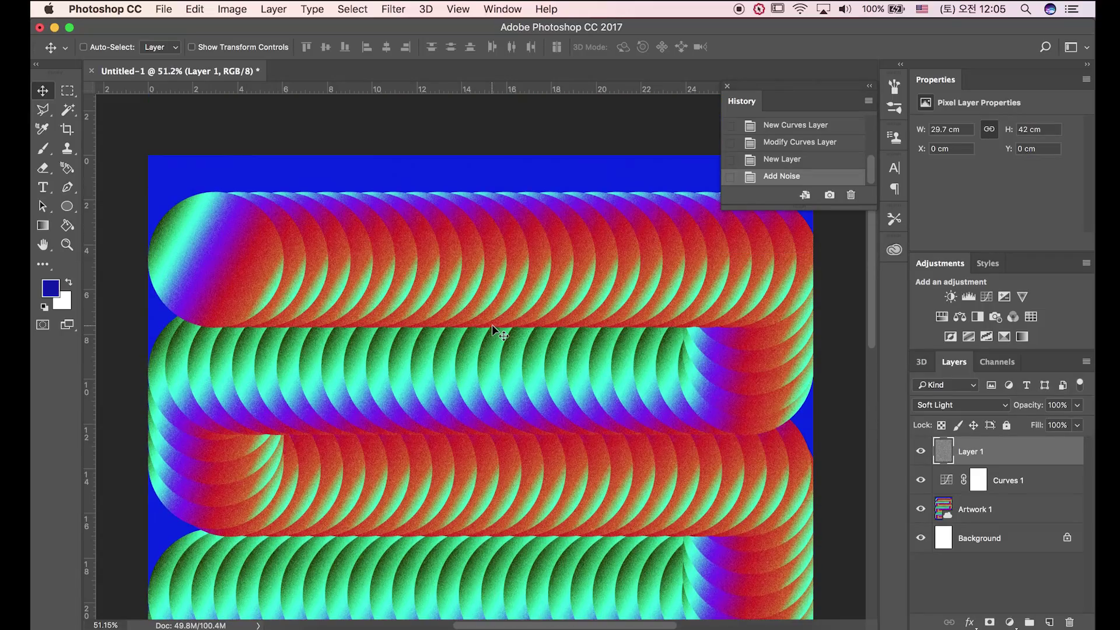
{"action": "scroll", "coordinate": [493, 325], "scroll_direction": "down", "scroll_amount": 9}
{"action": "scroll", "coordinate": [492, 325], "scroll_direction": "up", "scroll_amount": 5}
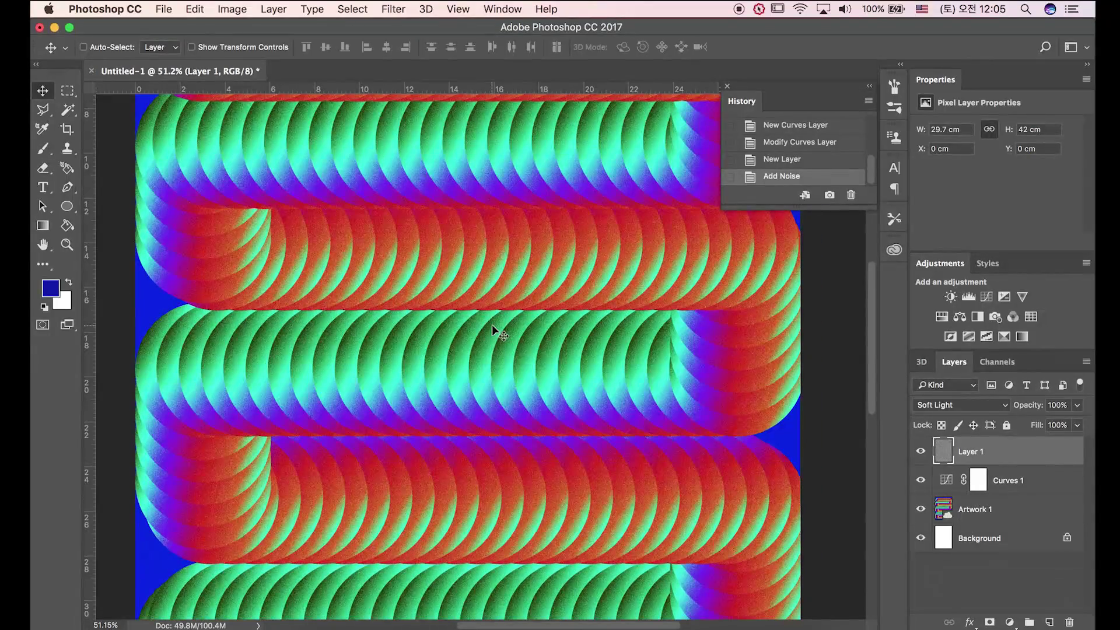